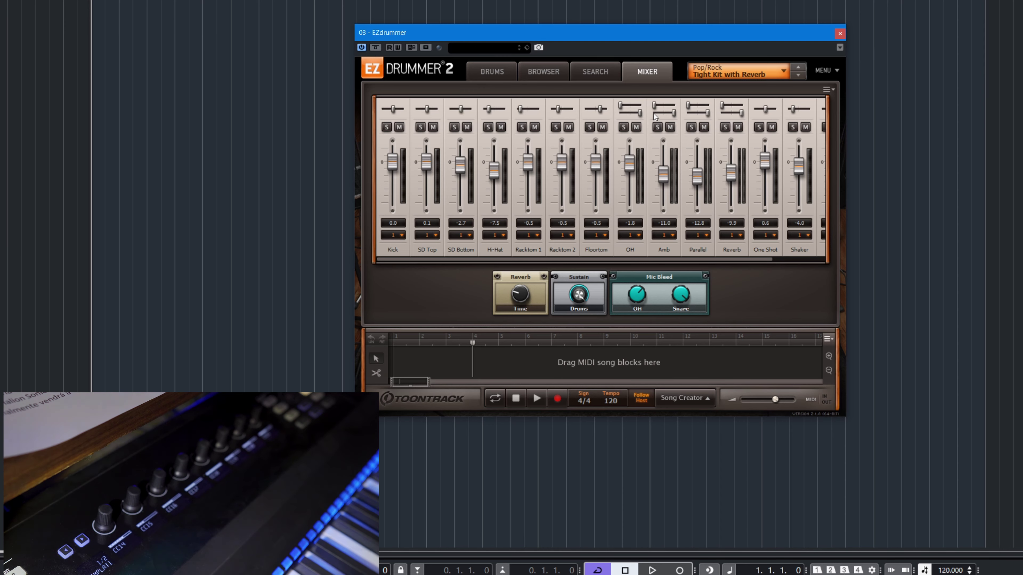
- MIDI-learn the Kick, SD Top, SD Bottom and Hi-Hat mixer faders to the first four hardware knobs
right_click(393, 161)
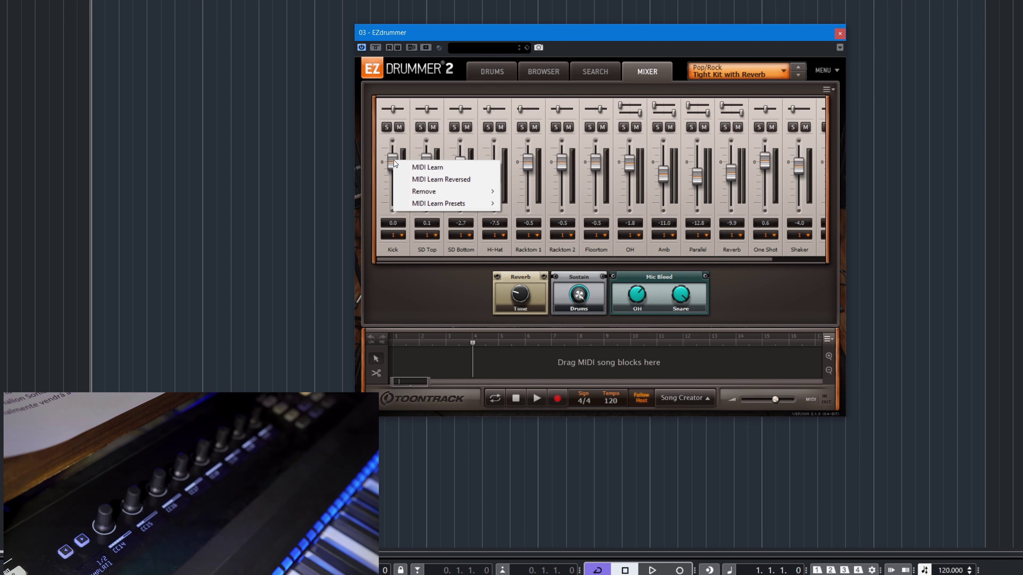
left_click(411, 168)
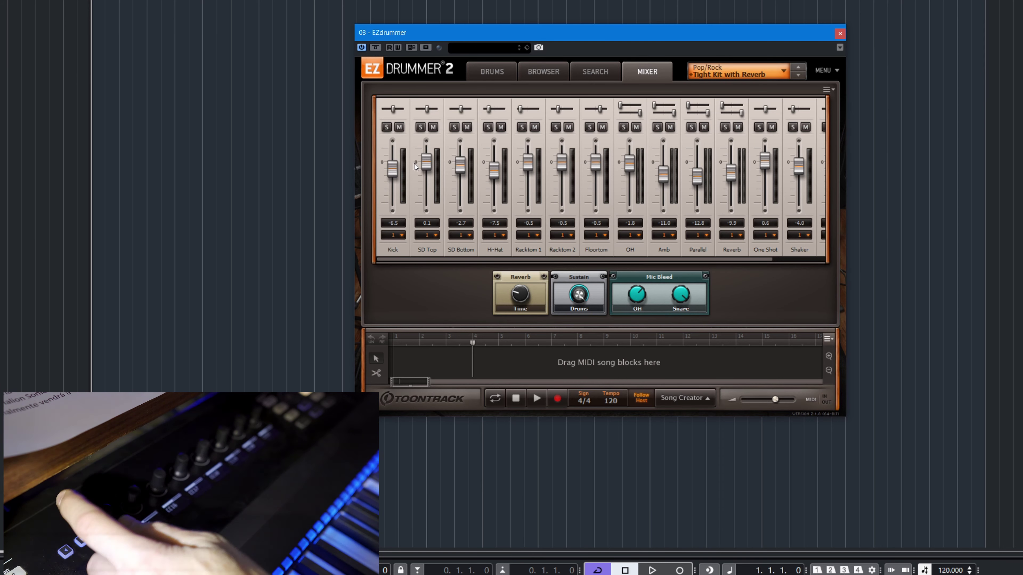
right_click(424, 165)
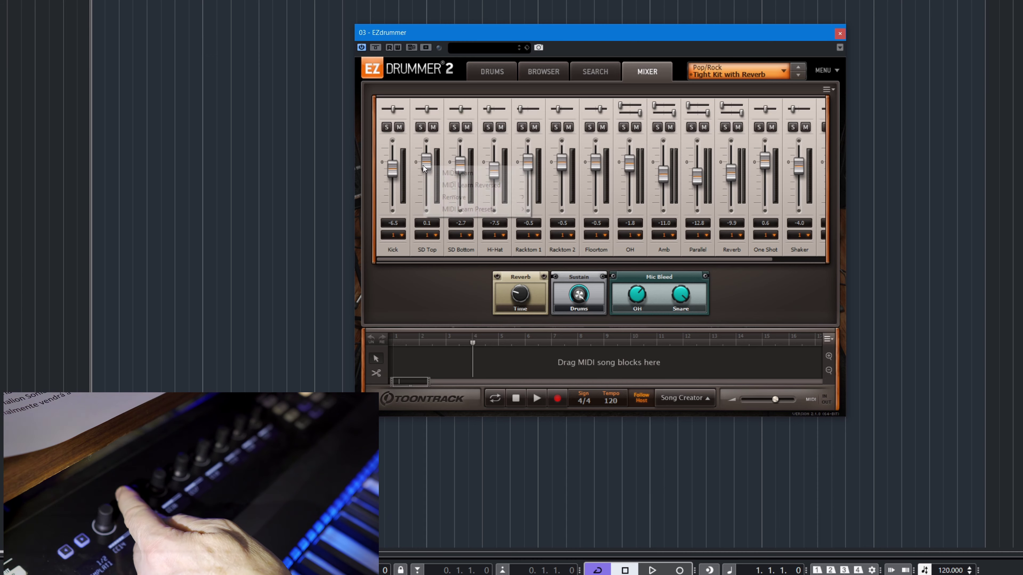
left_click(445, 176)
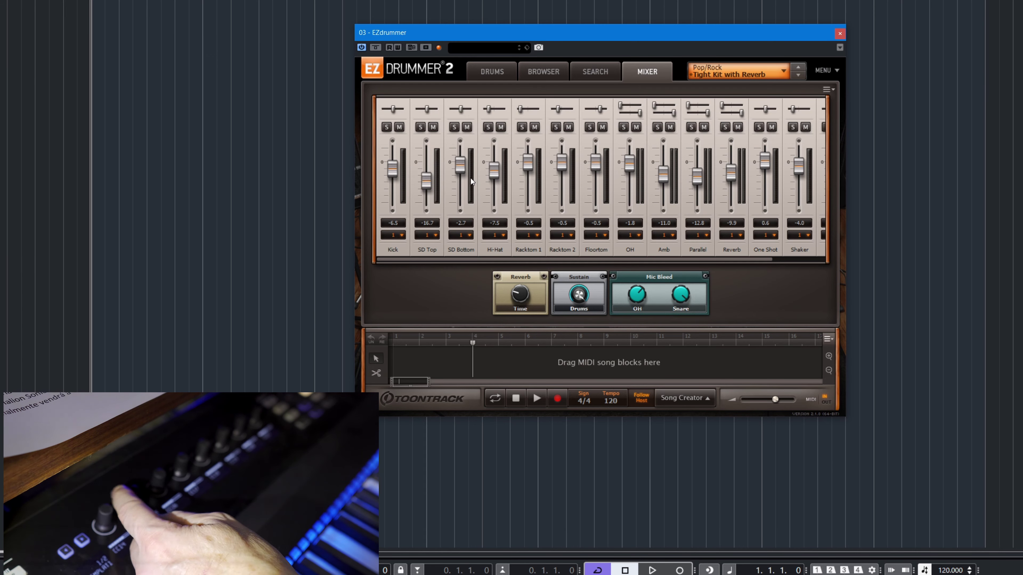
right_click(464, 170)
left_click(469, 177)
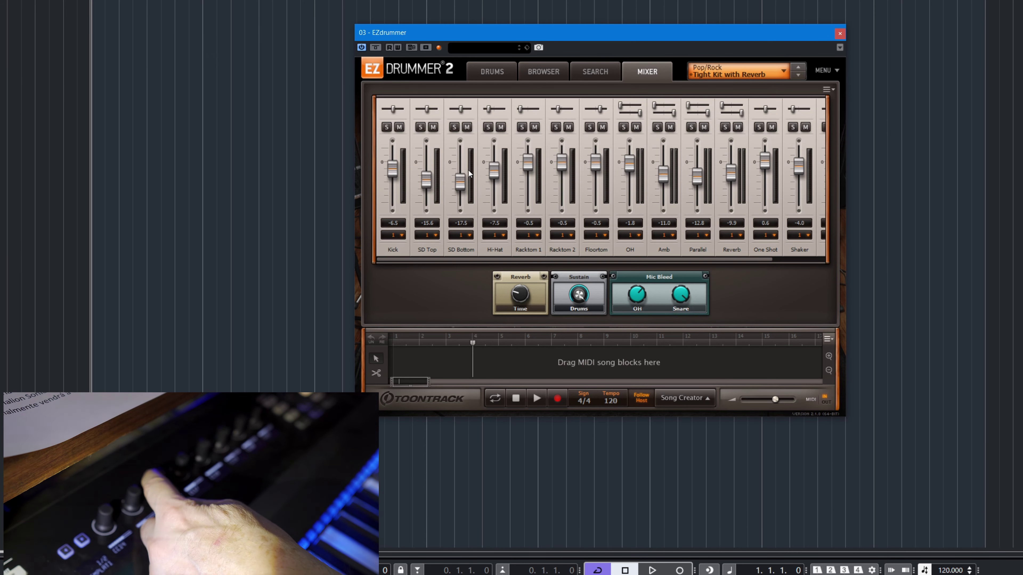
right_click(494, 169)
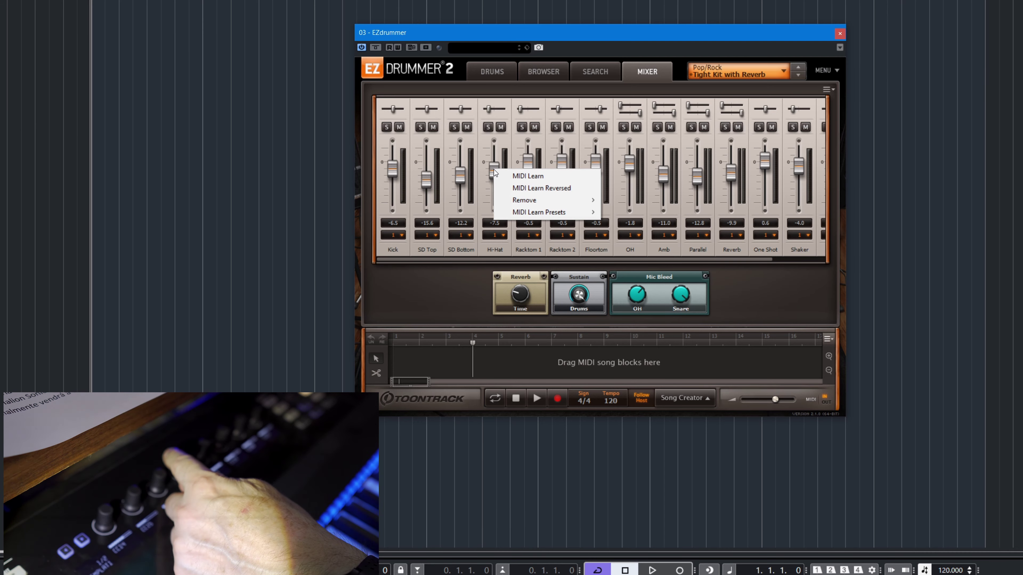
left_click(504, 175)
- MIDI-learn the Racktom 1, Racktom 2, Floortom and OH mixer faders to the following four hardware knobs
right_click(523, 163)
left_click(537, 170)
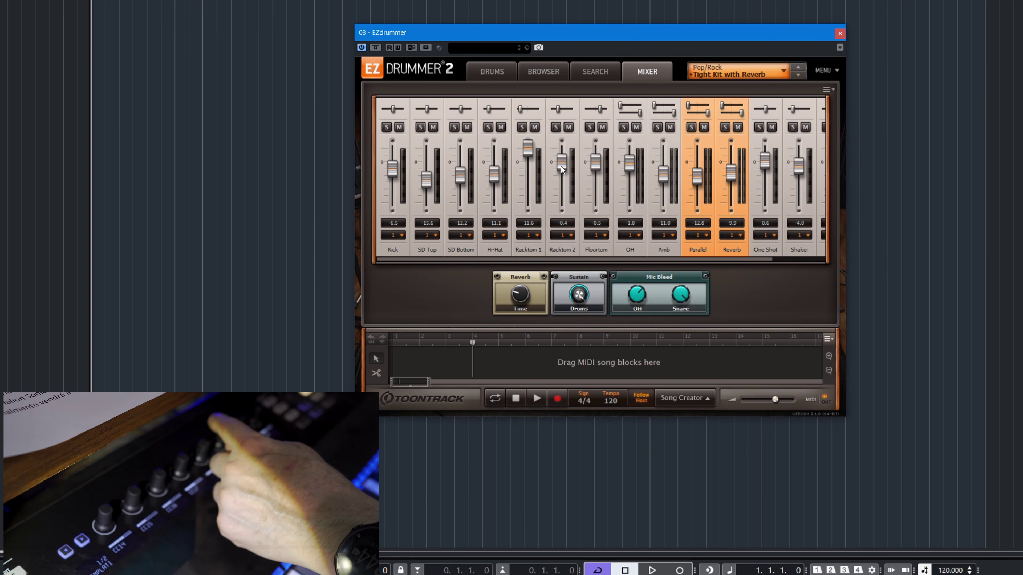
right_click(561, 165)
left_click(587, 173)
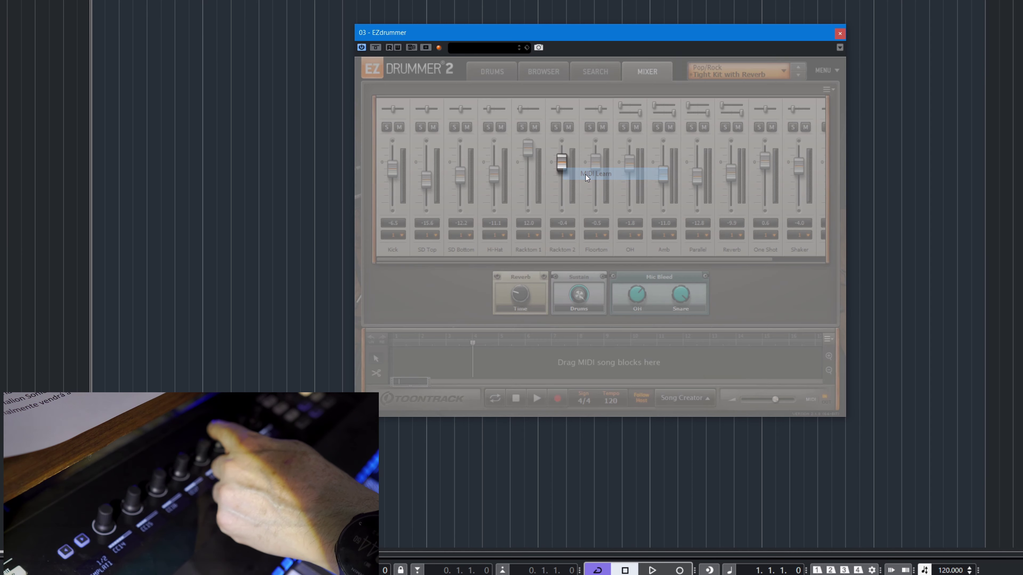
right_click(595, 167)
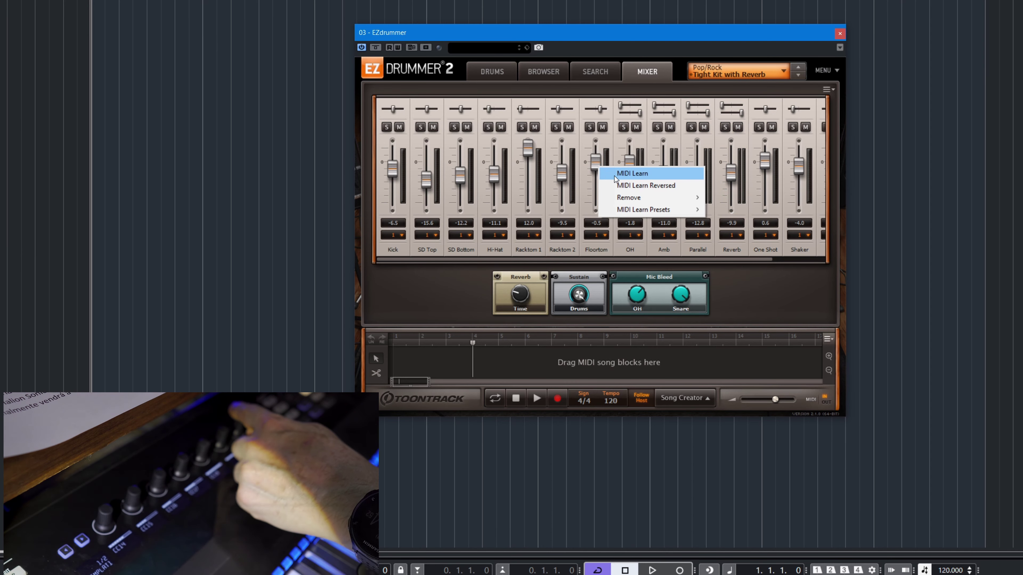
left_click(614, 174)
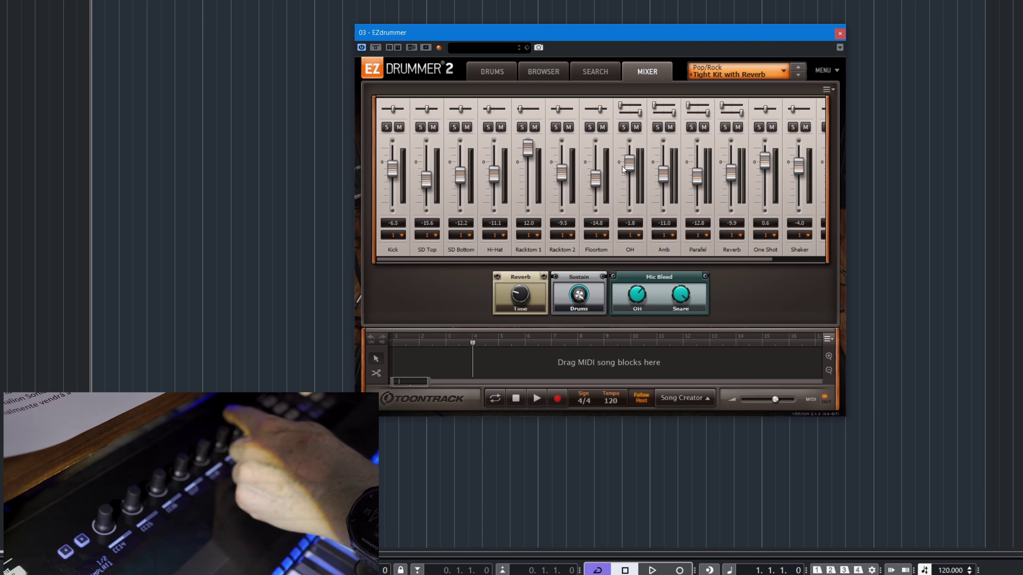
right_click(628, 163)
left_click(644, 169)
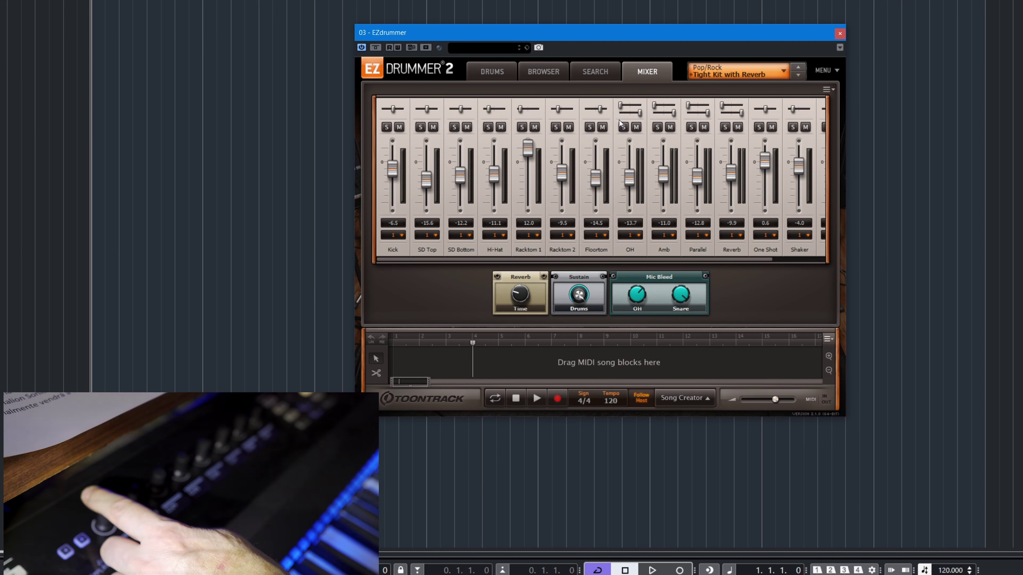
- MIDI-learn the Parallel, Reverb, One Shot and Shaker mixer faders to knobs on the controller's second bank
right_click(698, 177)
left_click(731, 182)
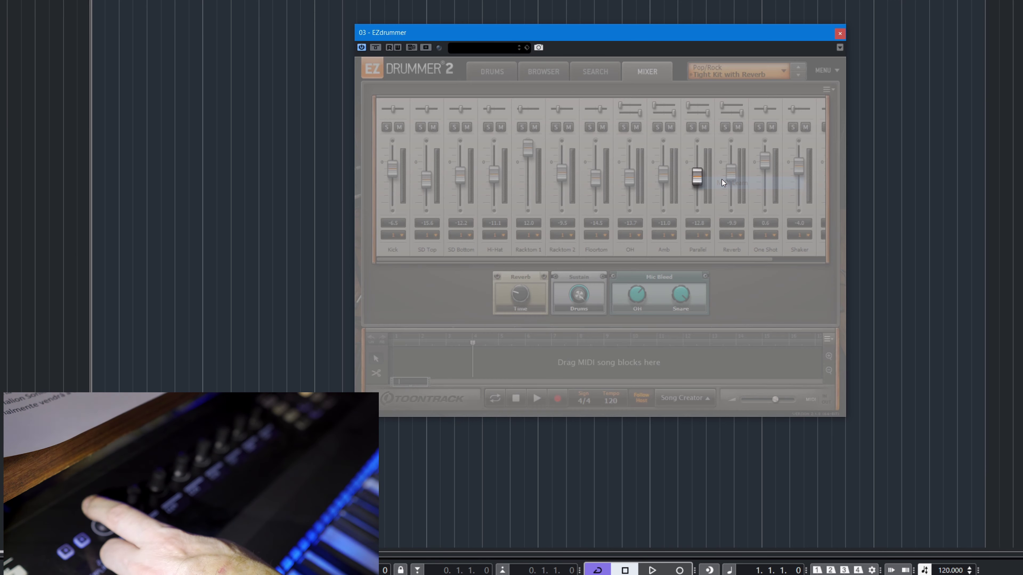
right_click(731, 174)
left_click(741, 177)
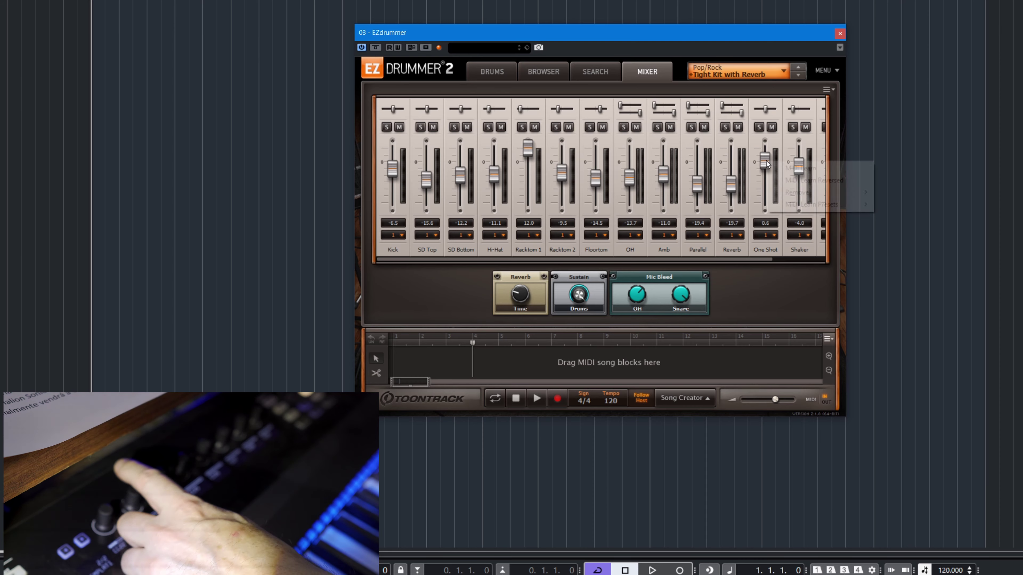
right_click(766, 160)
left_click(780, 168)
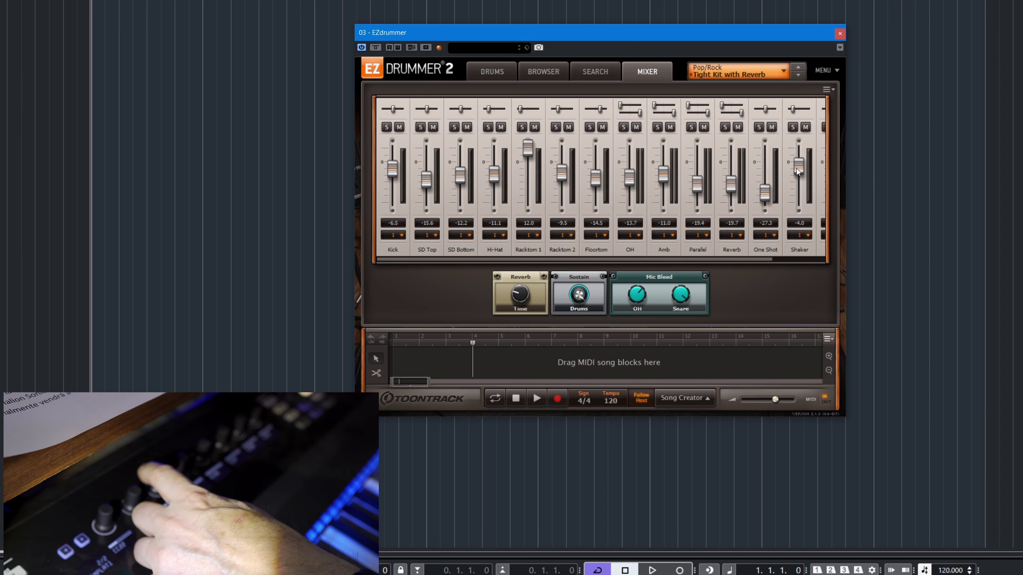
right_click(795, 168)
left_click(818, 171)
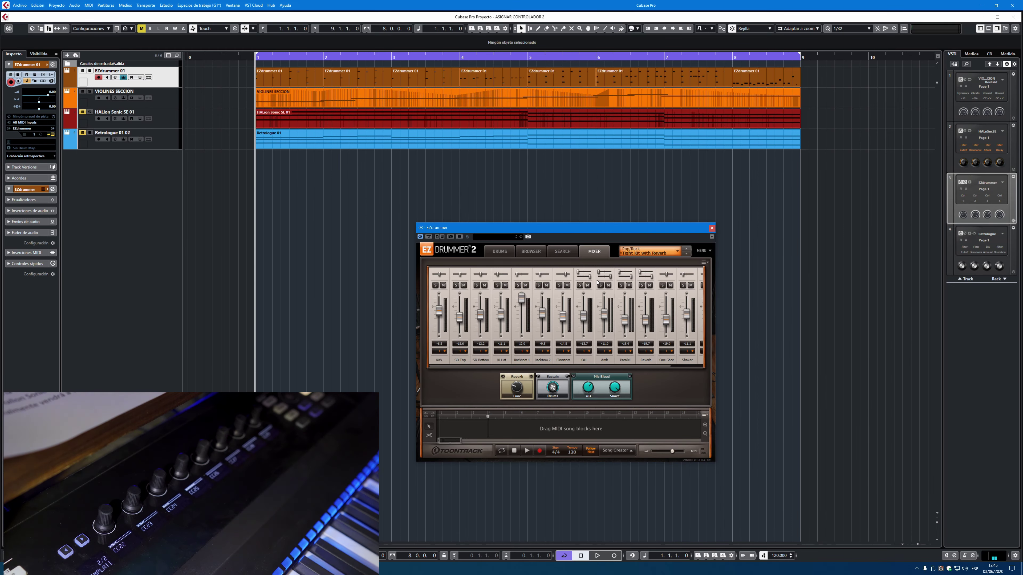
- Play the project to test the mapped drum faders, stop playback and close the EZdrummer window
left_click(597, 556)
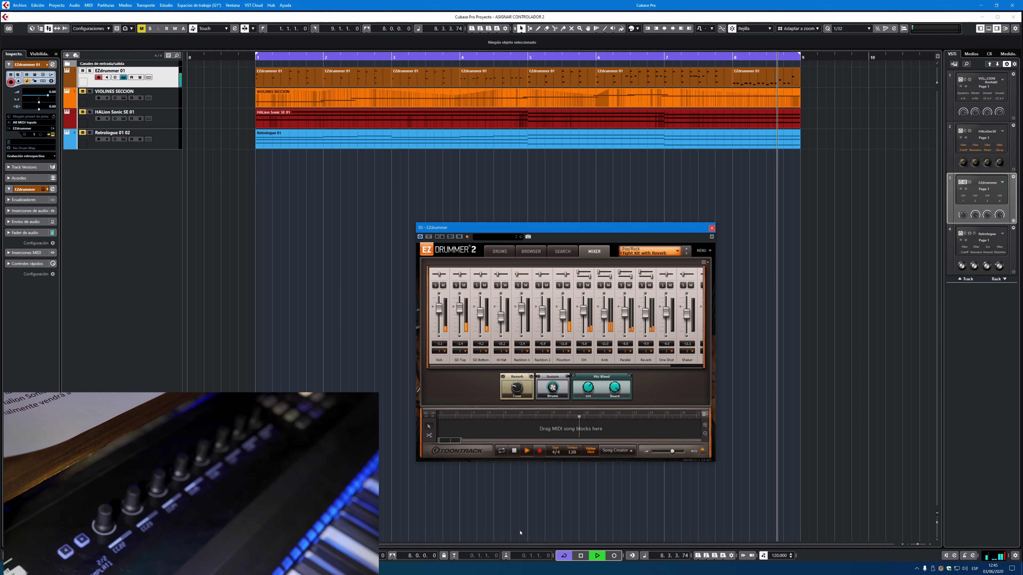
key("space")
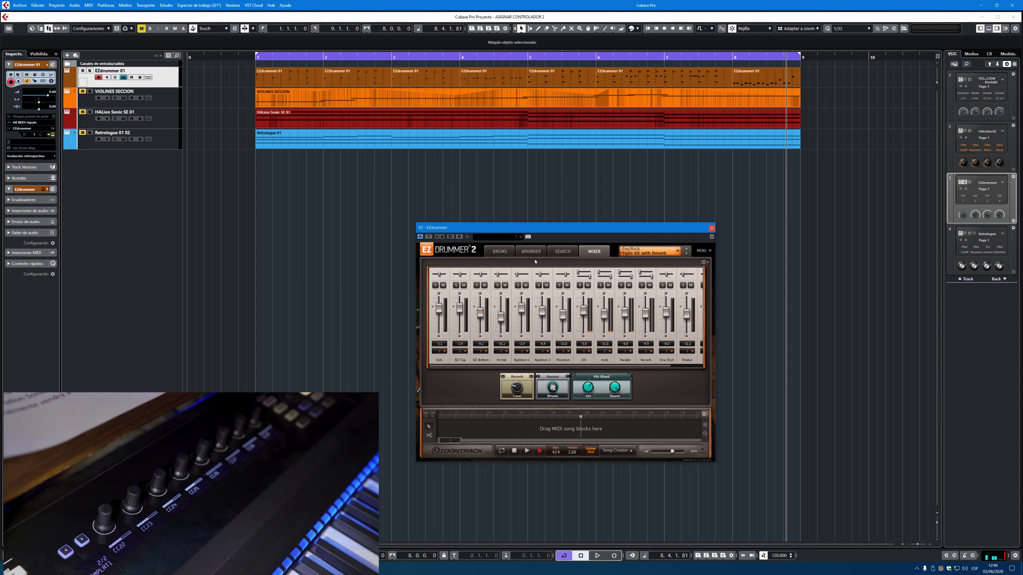
left_click(712, 228)
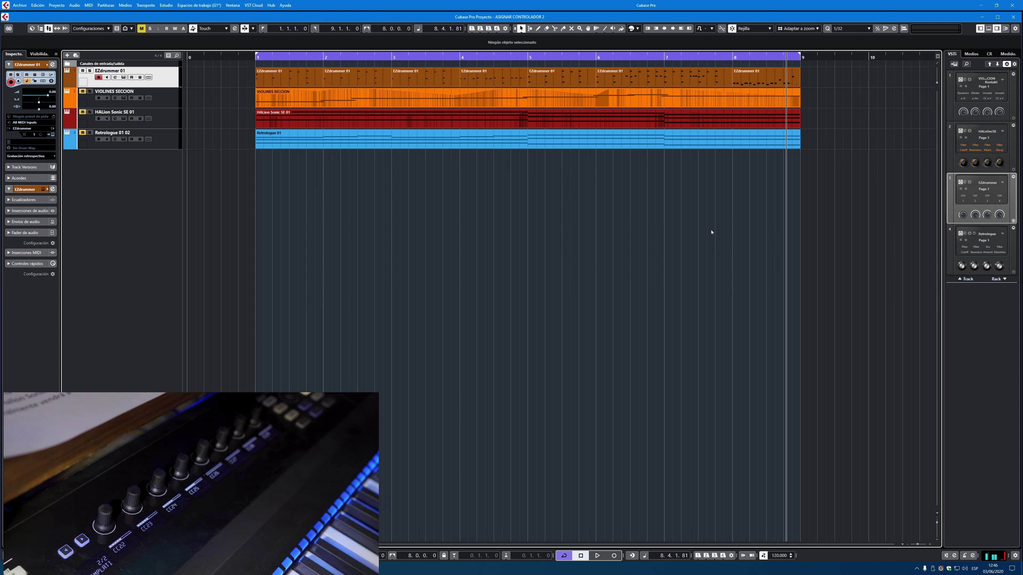
- In the VIOLINES SECCION track's Kontakt instrument, remove the CC# 11 automation from Dynamics and start Learn MIDI CC# Automation for Vibrato
left_click(173, 104)
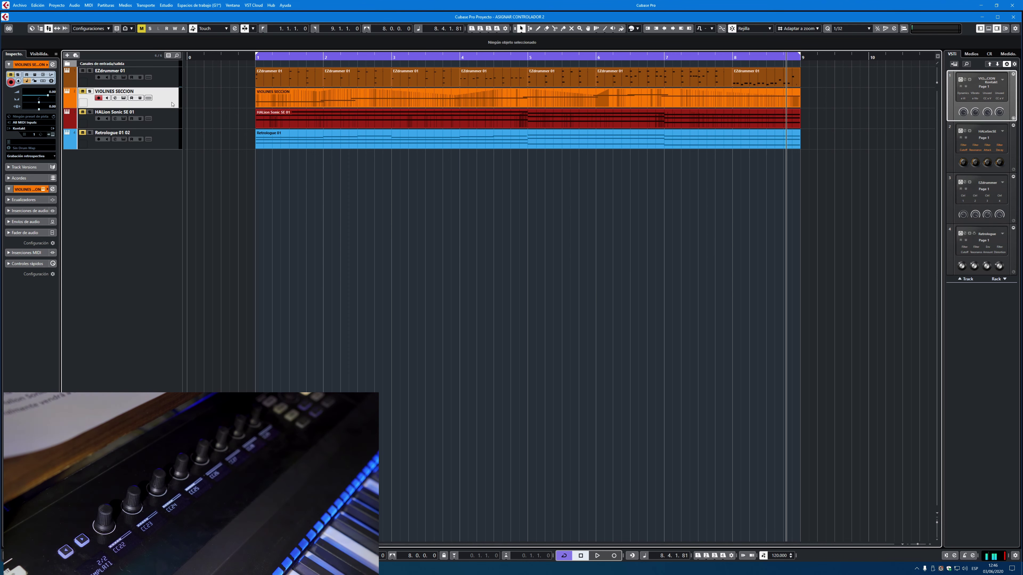
left_click(123, 99)
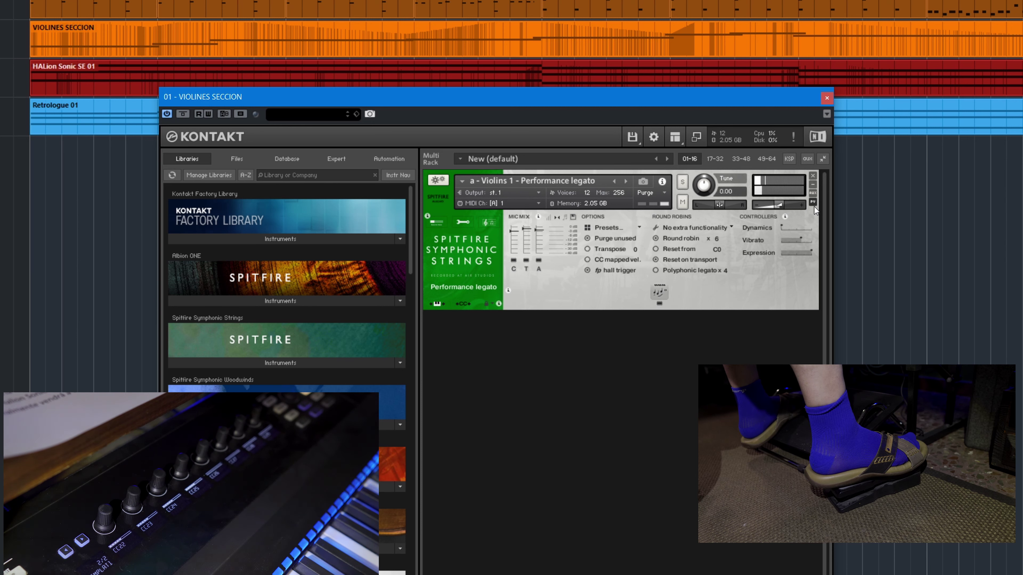
right_click(804, 229)
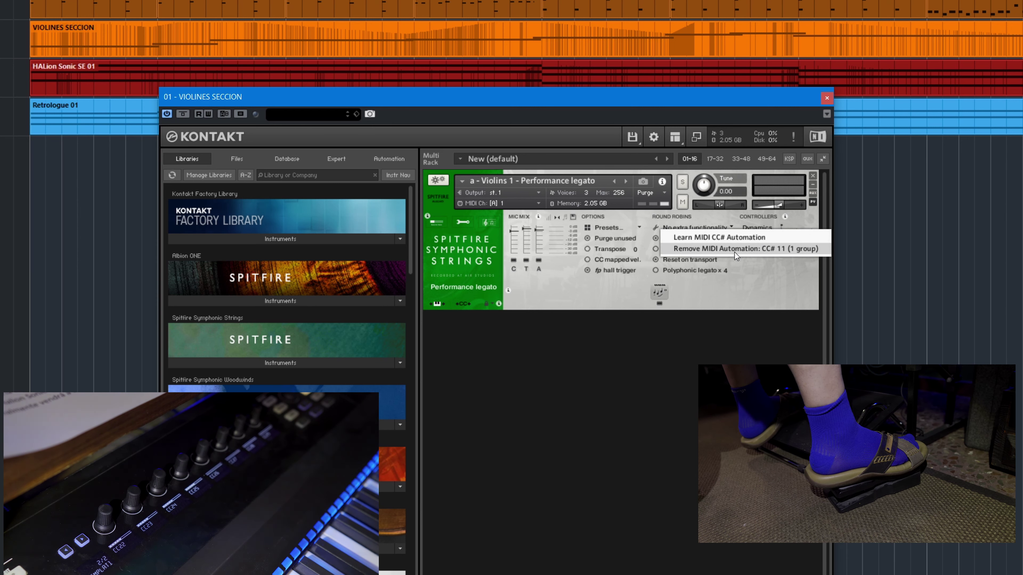
left_click(788, 249)
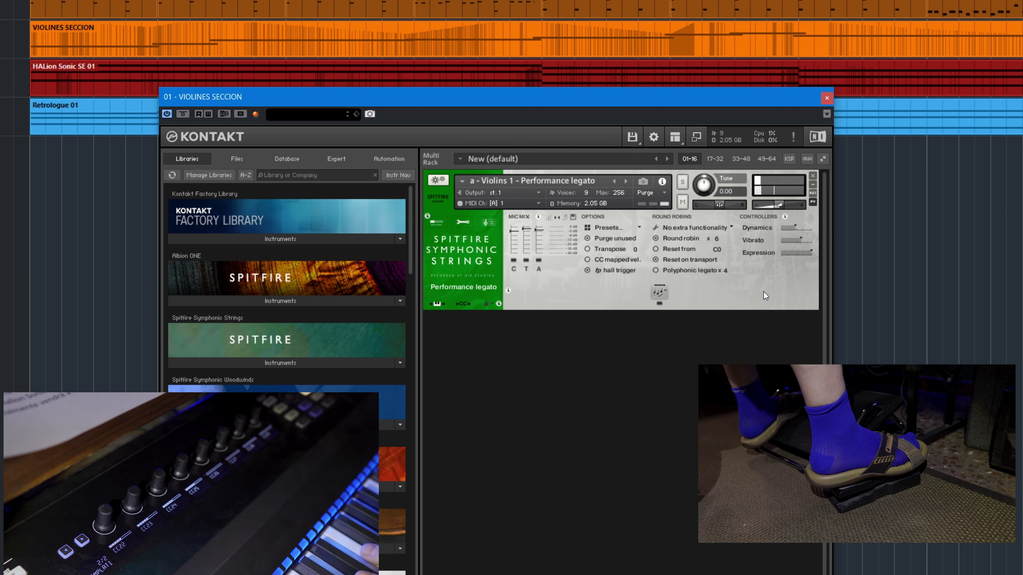
right_click(789, 240)
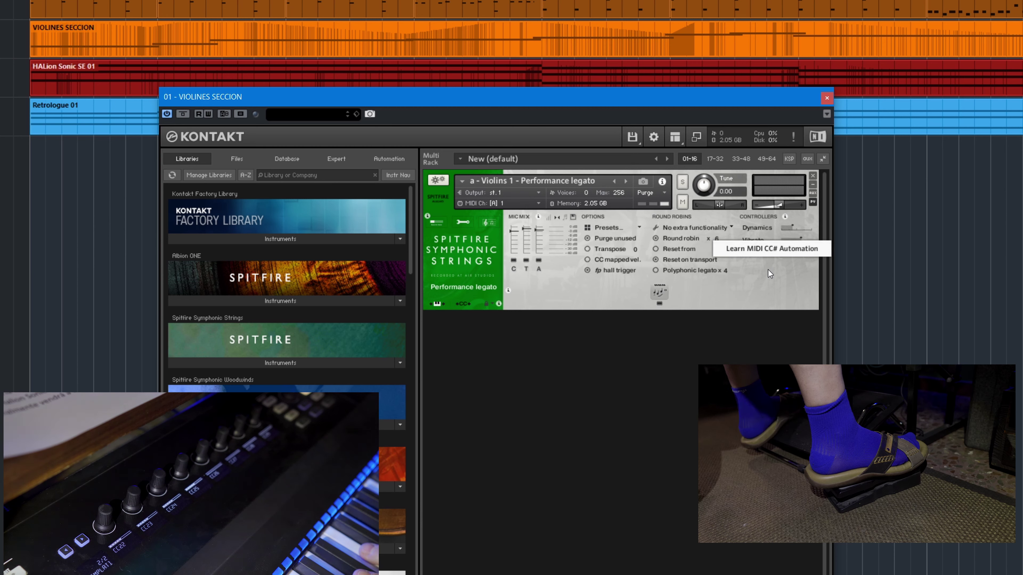
left_click(762, 249)
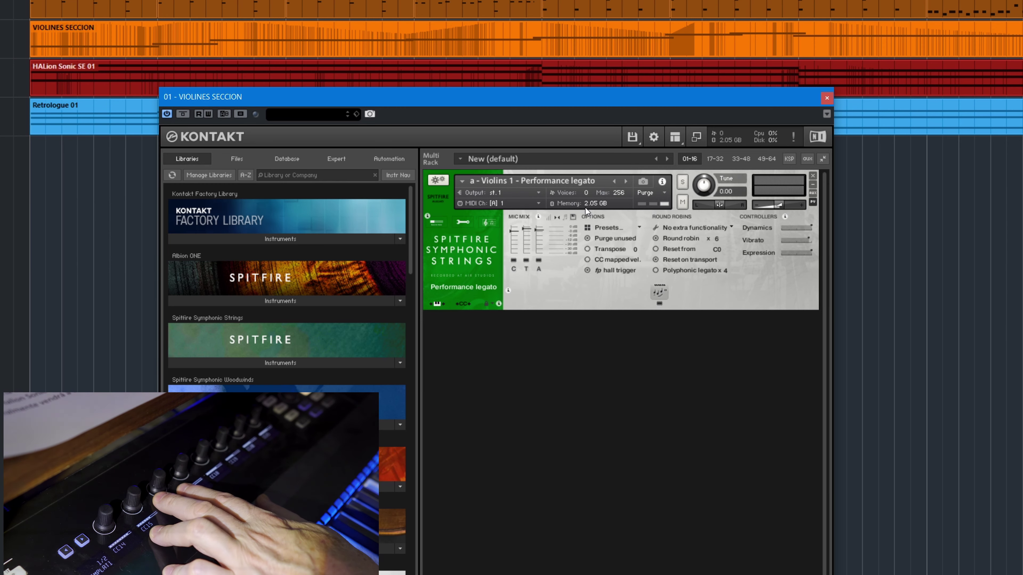
- Remove the existing MIDI automation from the C, T and A mic mix faders
right_click(513, 231)
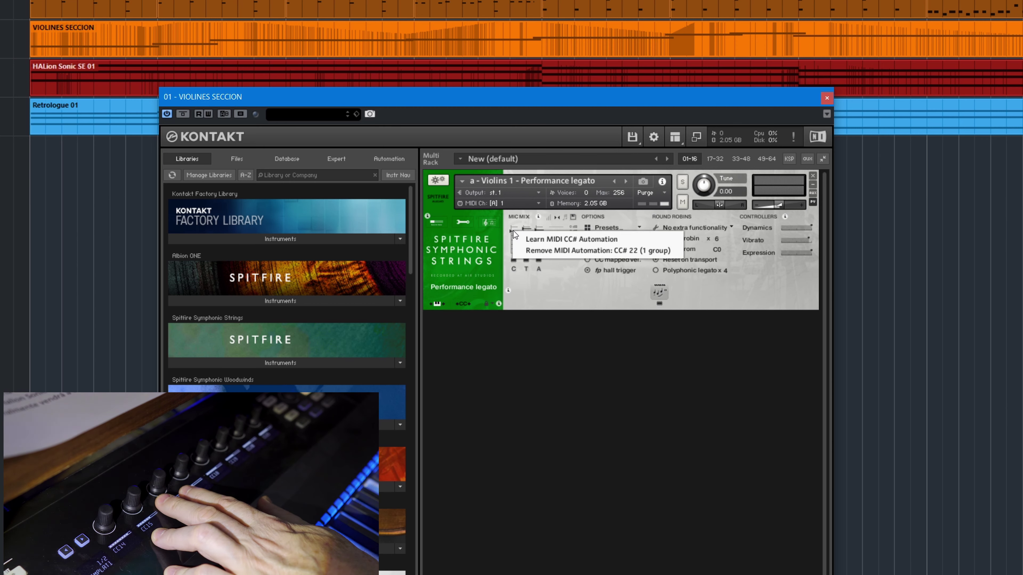
left_click(551, 250)
right_click(528, 238)
left_click(539, 250)
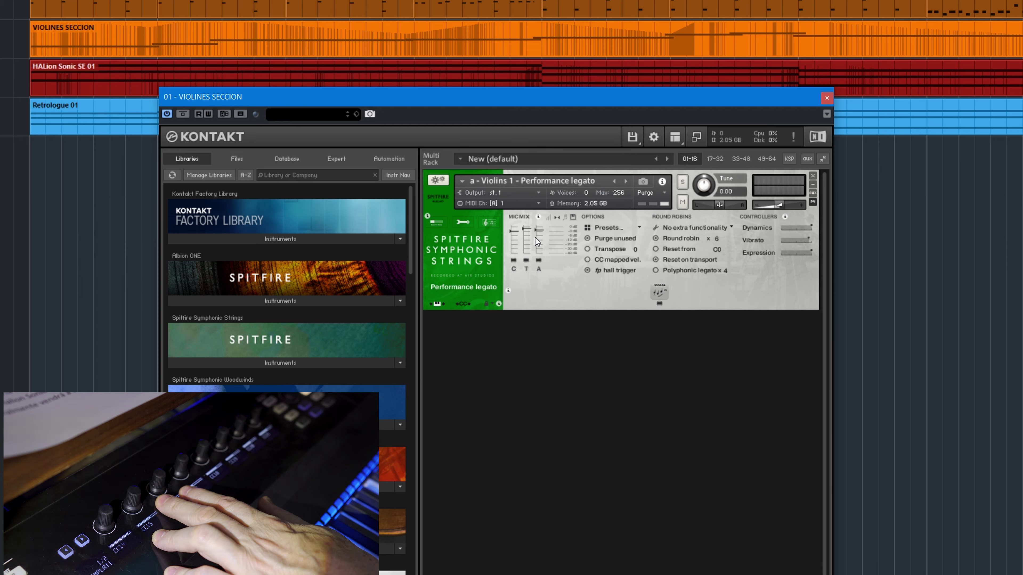
right_click(535, 237)
left_click(555, 256)
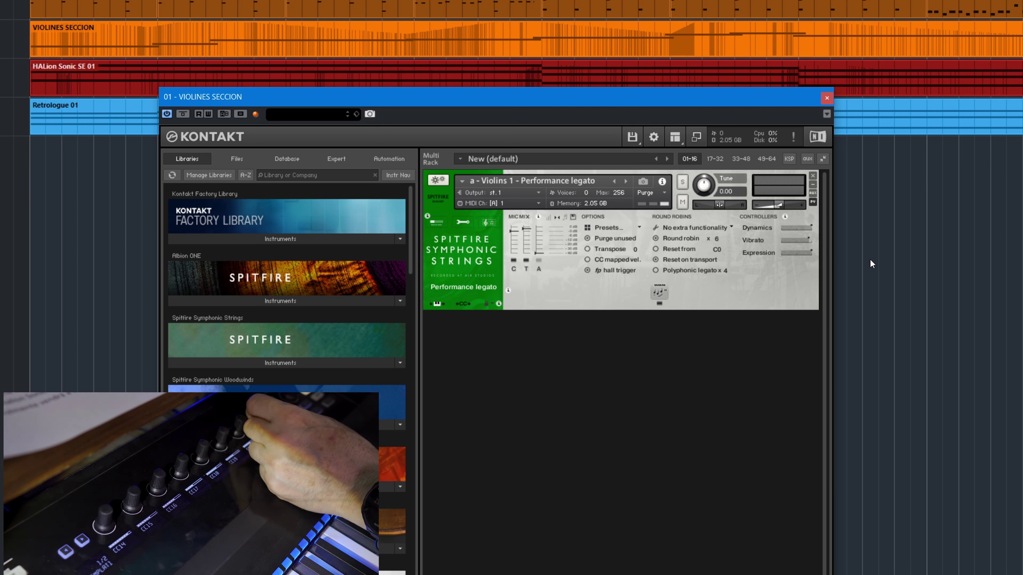
- Assign the T and C mic mix faders to hardware knobs with Learn MIDI CC# Automation
right_click(525, 238)
left_click(539, 246)
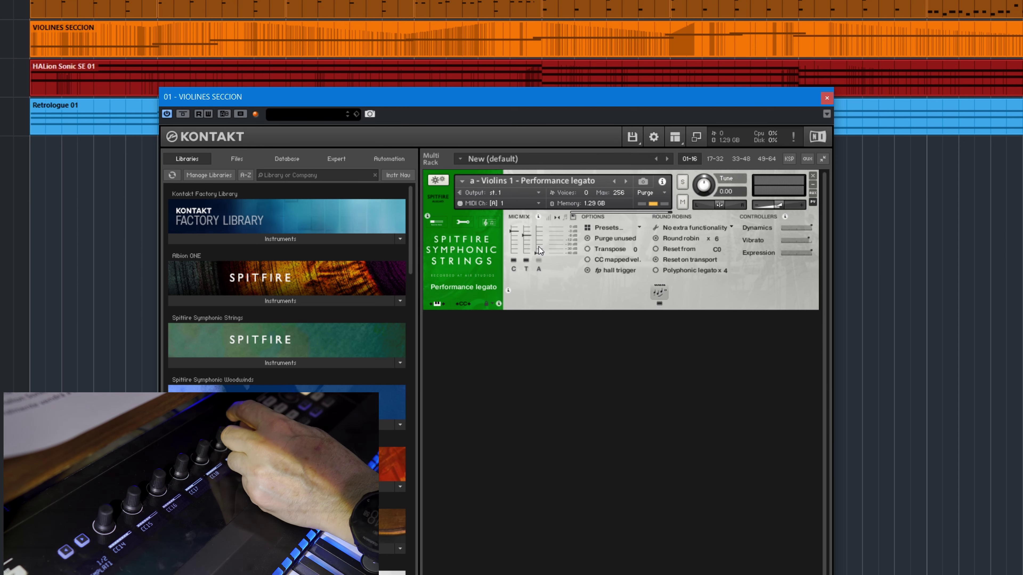
right_click(511, 231)
left_click(534, 237)
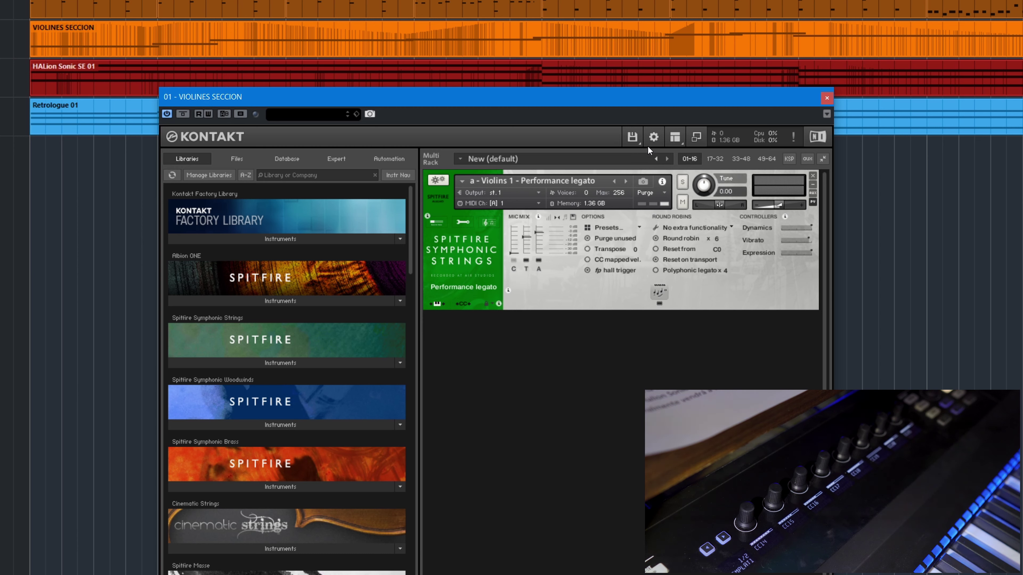
- Use Save as on the instrument "a - Violins 1 - Performance legato" to store its controller assignments
left_click(633, 137)
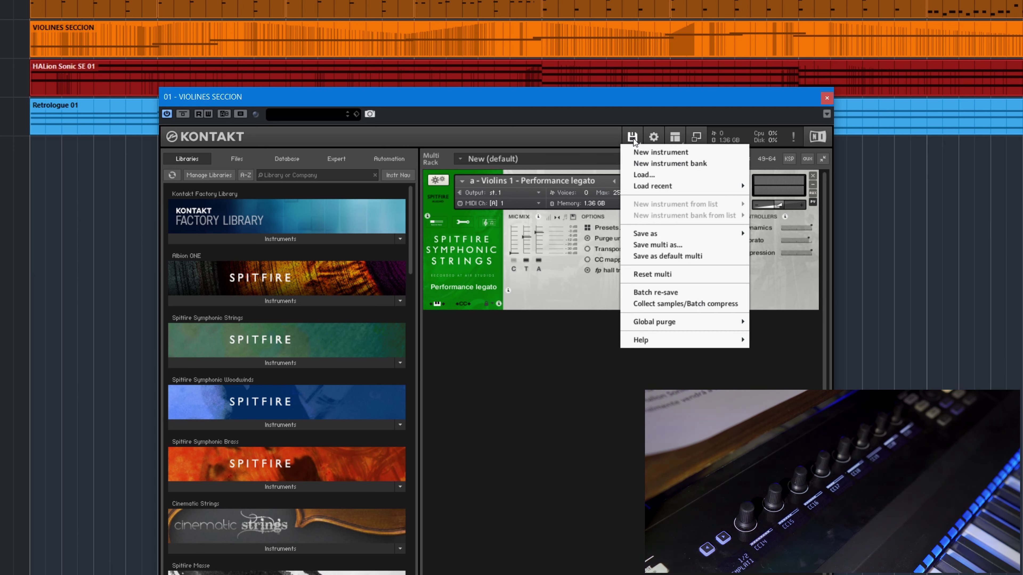
mouse_move(660, 236)
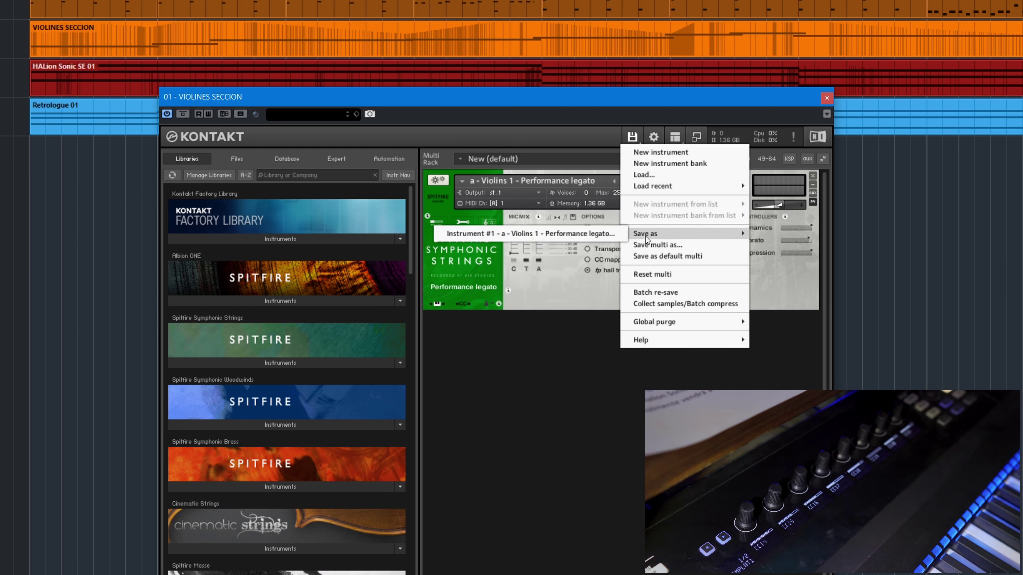
left_click(573, 237)
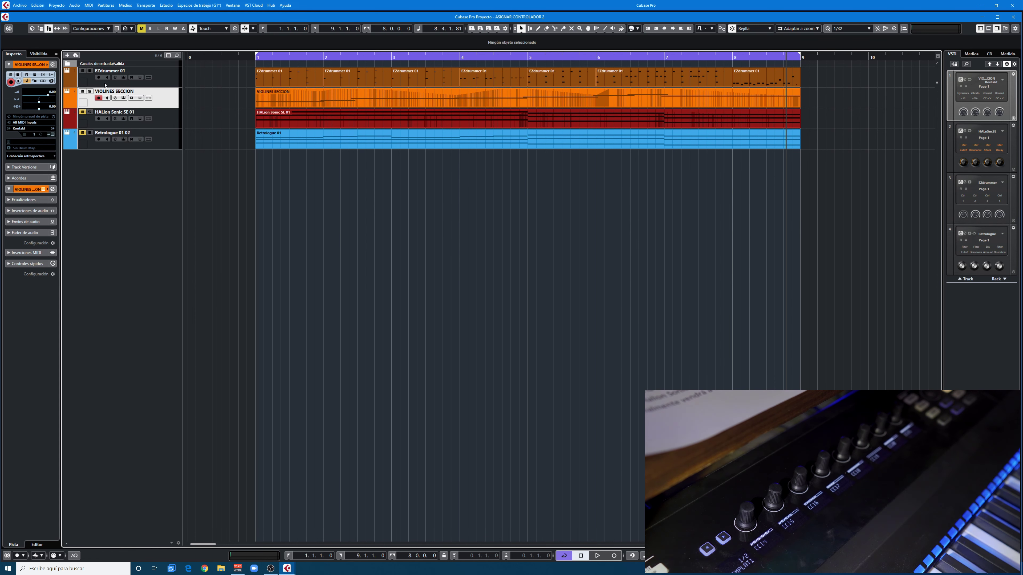
- Open the EZdrummer 01 track's instrument and save its MIDI Learn assignments as the preset "TIGHT +REVERB"
left_click(88, 83)
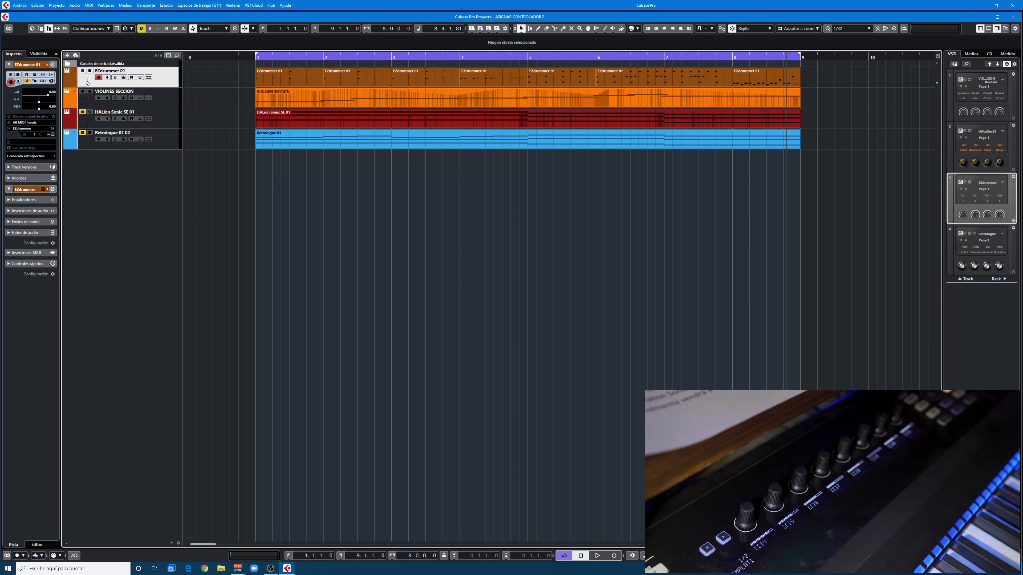
left_click(124, 78)
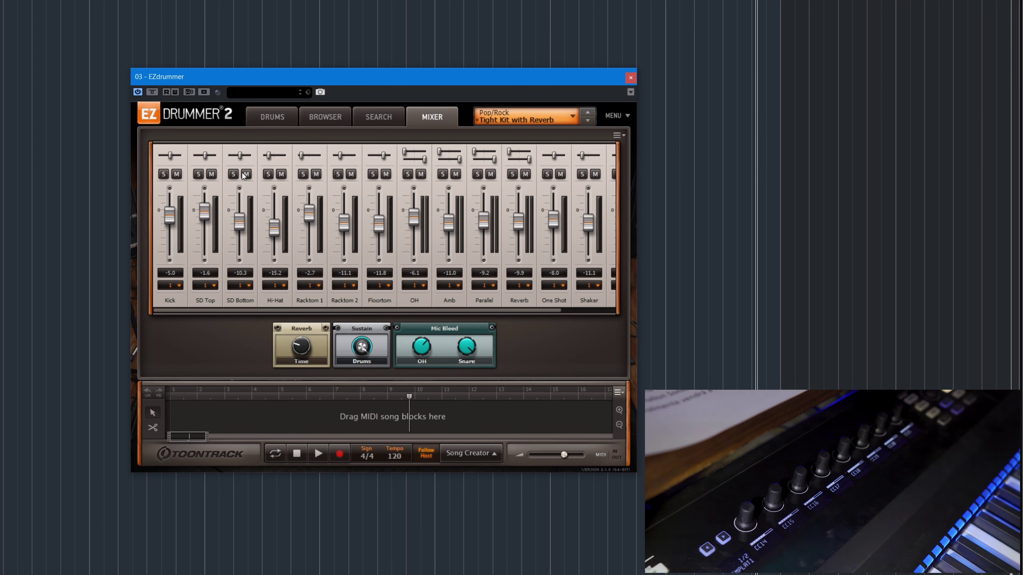
right_click(165, 232)
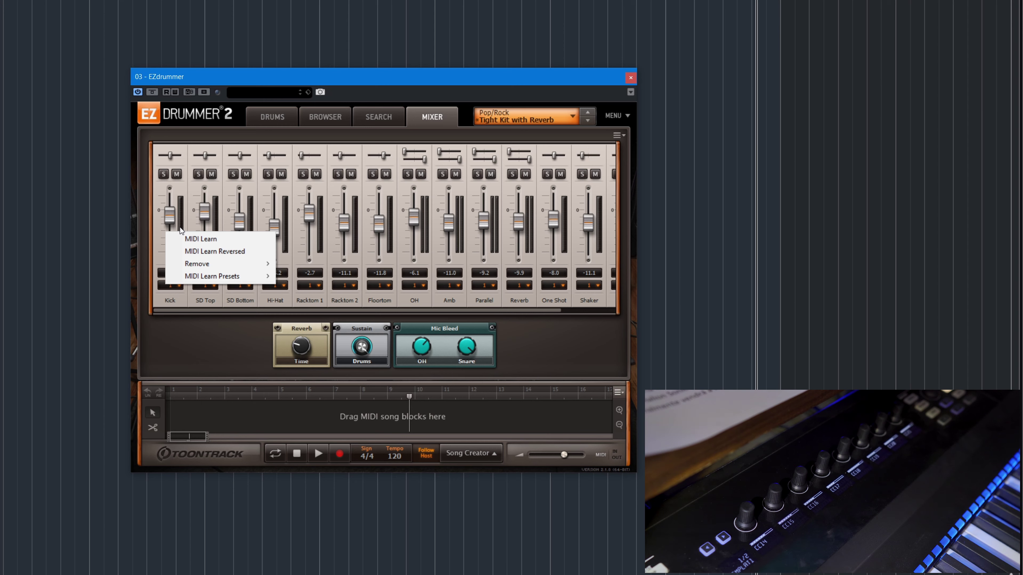
mouse_move(223, 277)
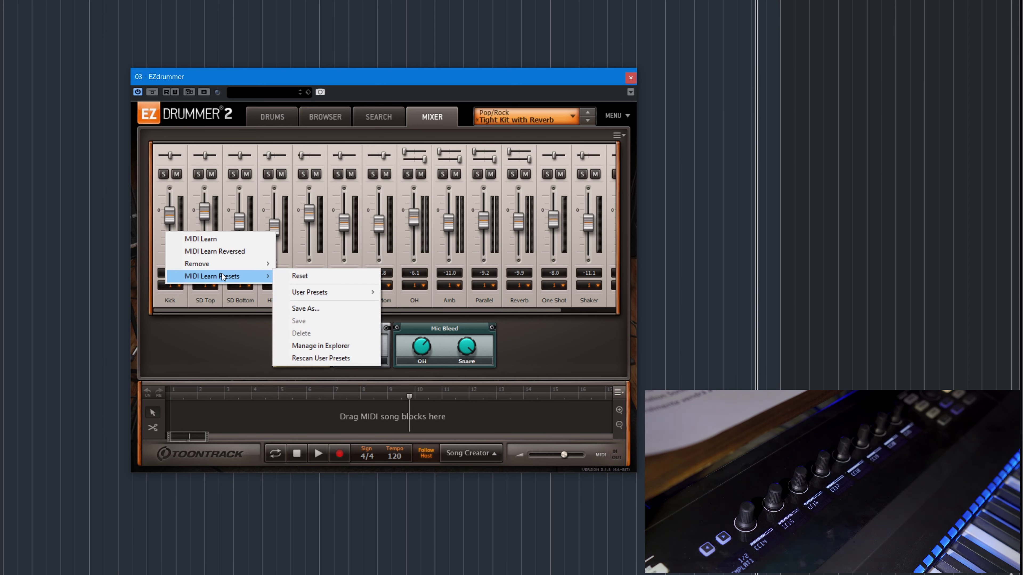
left_click(311, 309)
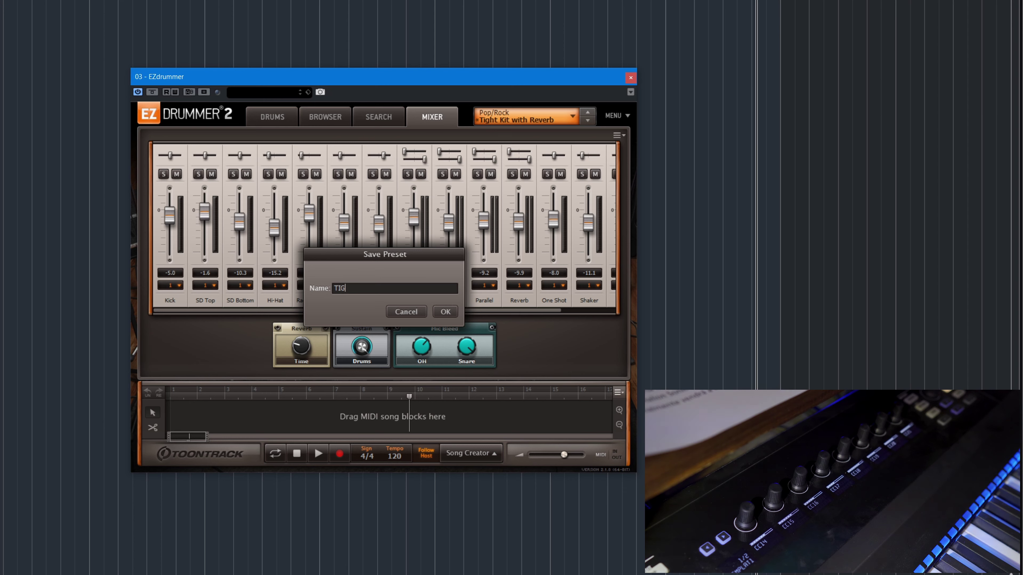
type("+REVERB")
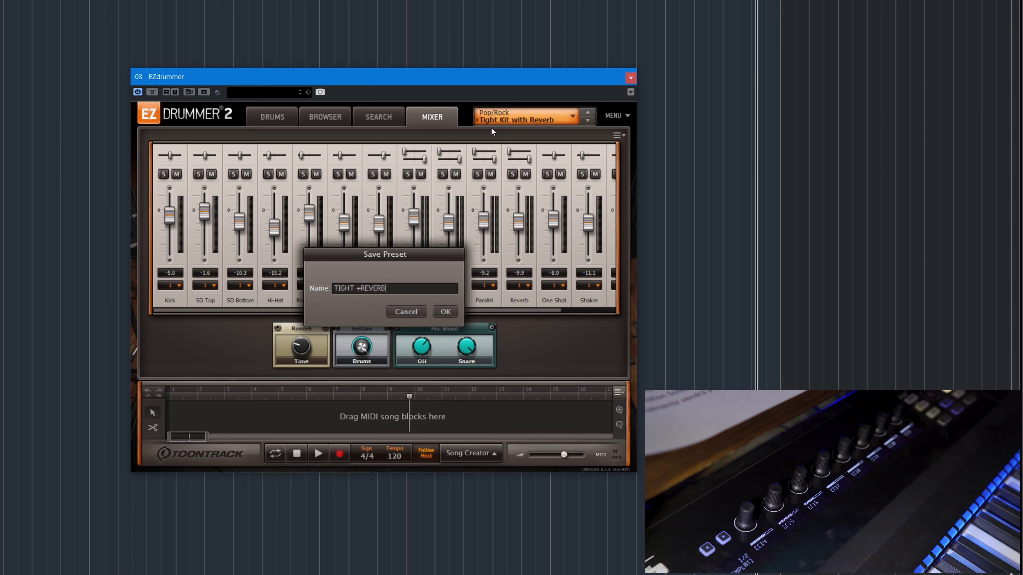
key("Return")
- Load the Pop/Rock mixer preset General Pop in EZdrummer and close the instrument window
left_click(573, 118)
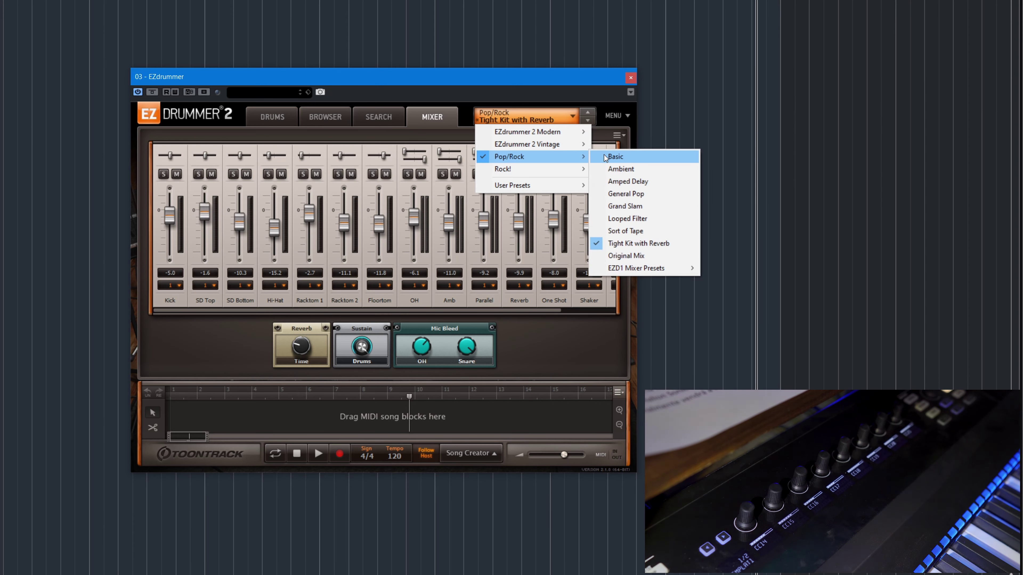
left_click(620, 195)
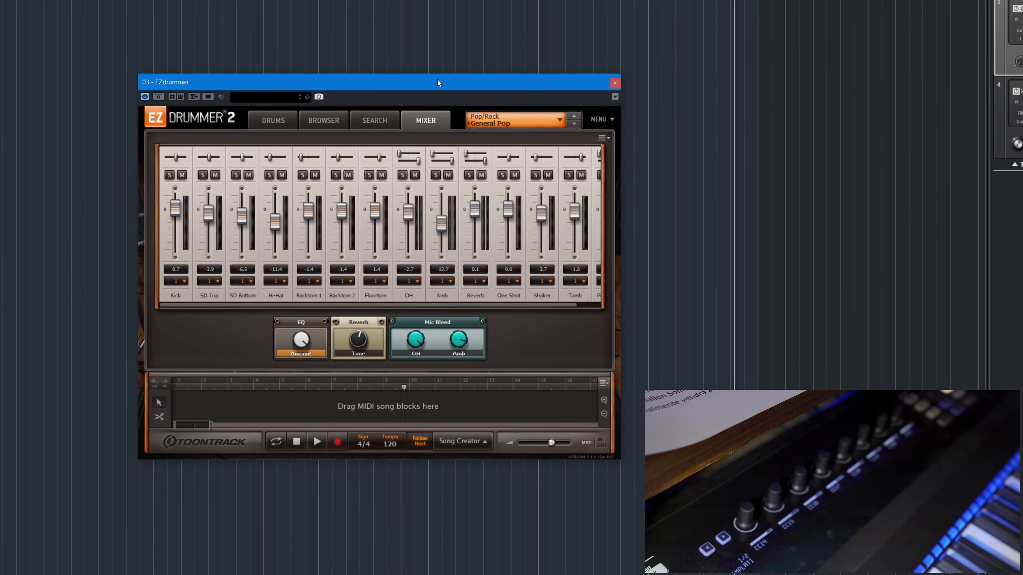
left_click(615, 83)
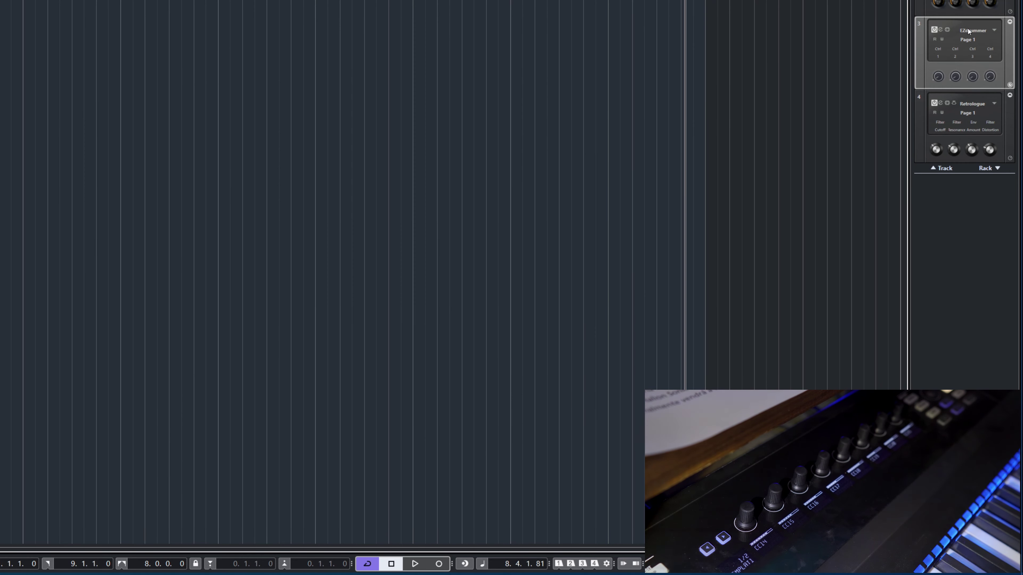
- Remove EZdrummer from the third VST instrument slot and load a fresh EZdrummer instance in the same slot
left_click(982, 32)
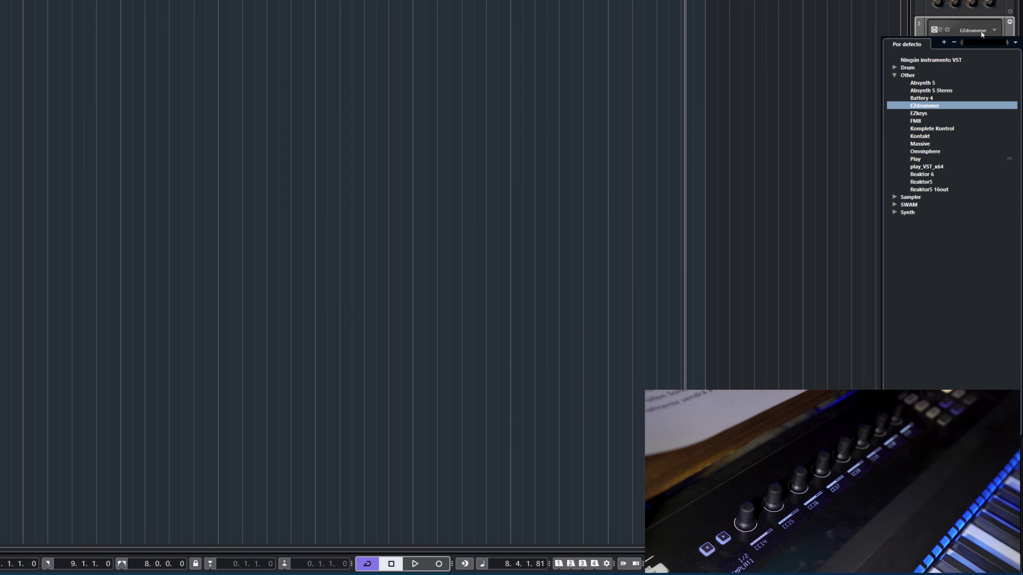
left_click(930, 60)
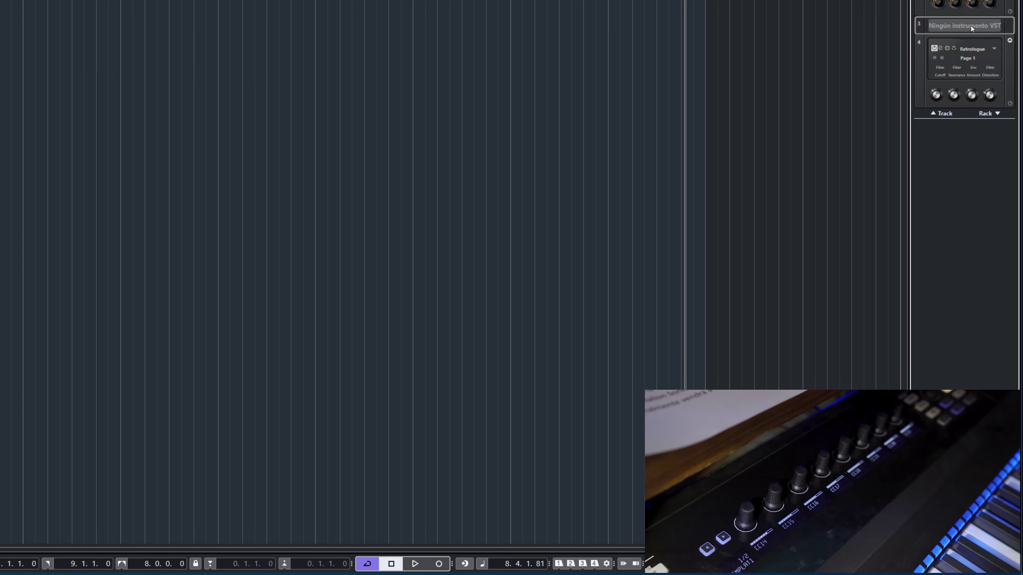
left_click(972, 26)
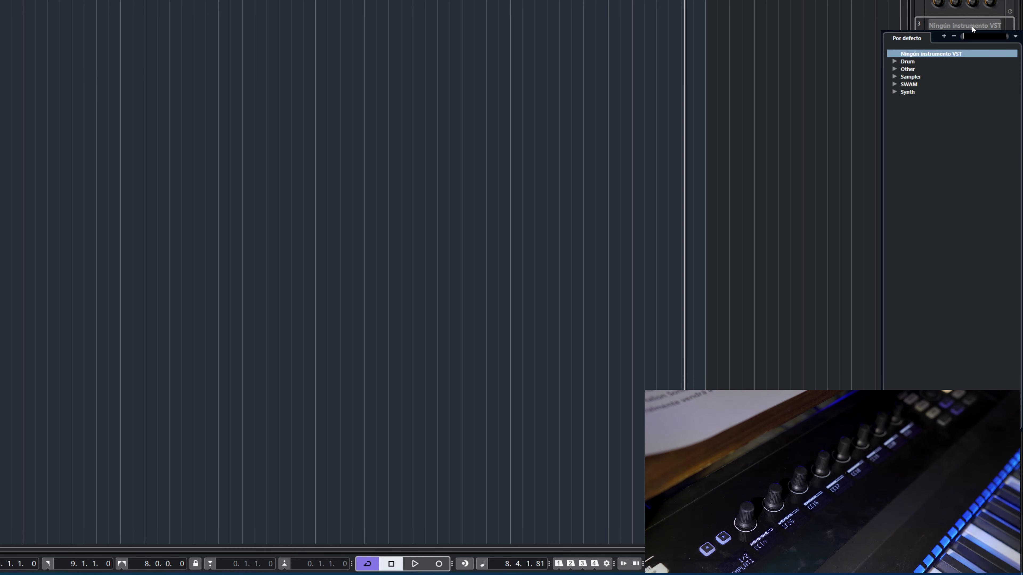
left_click(891, 71)
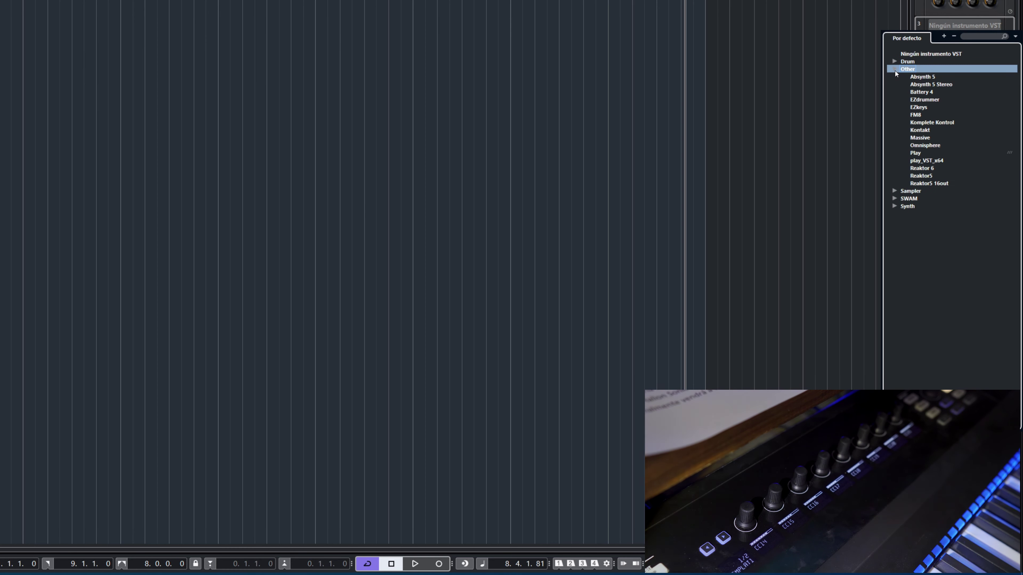
left_click(921, 100)
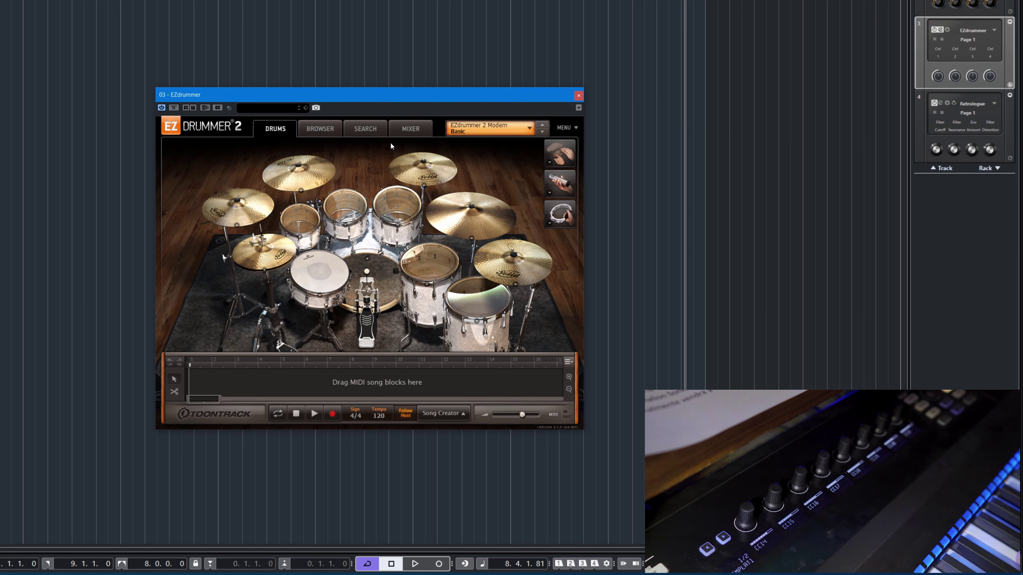
- Load the user MIDI Learn preset TIGHT REVERB for the faders in EZdrummer's mixer
left_click(411, 131)
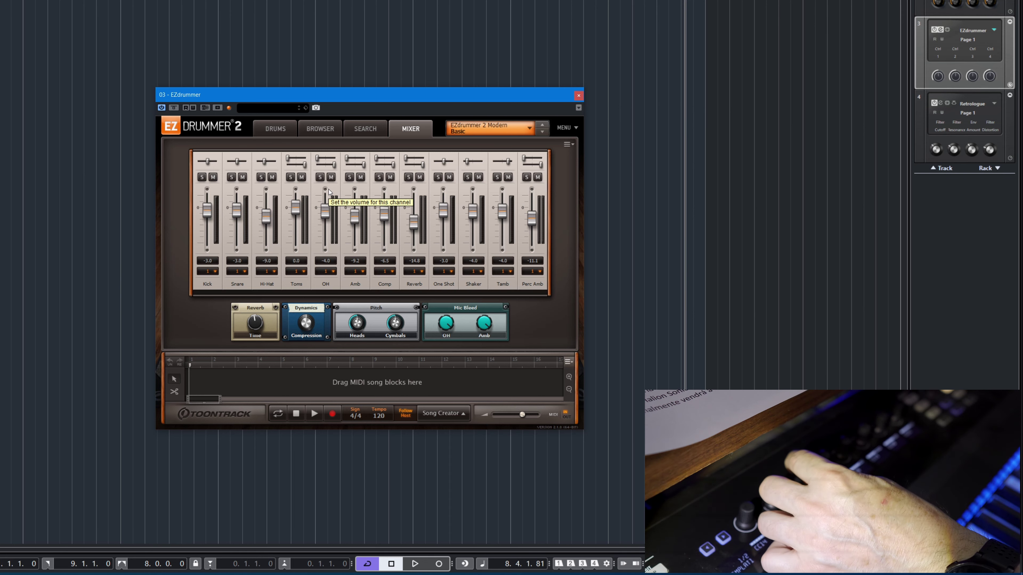
right_click(206, 228)
mouse_move(258, 265)
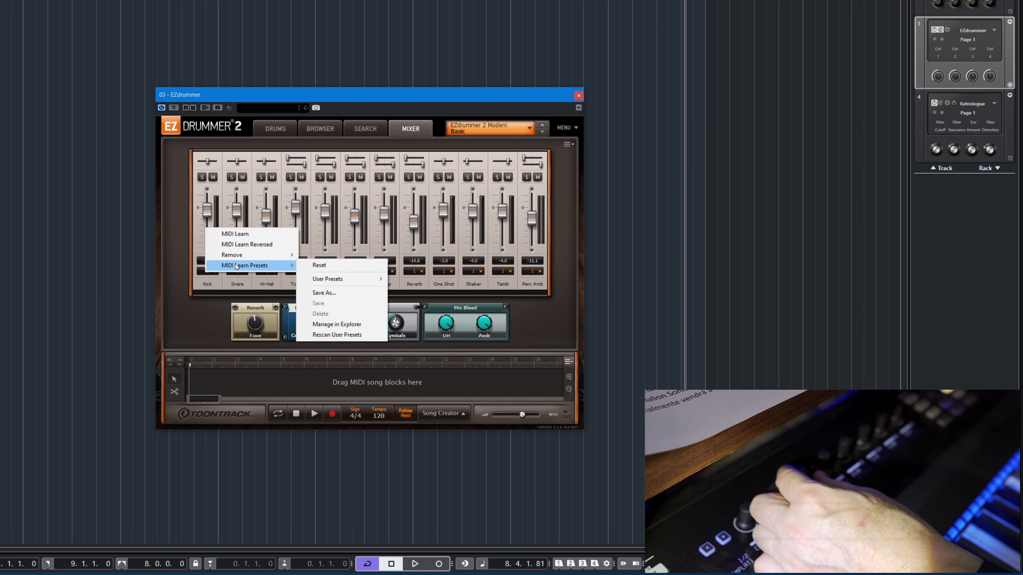
mouse_move(341, 282)
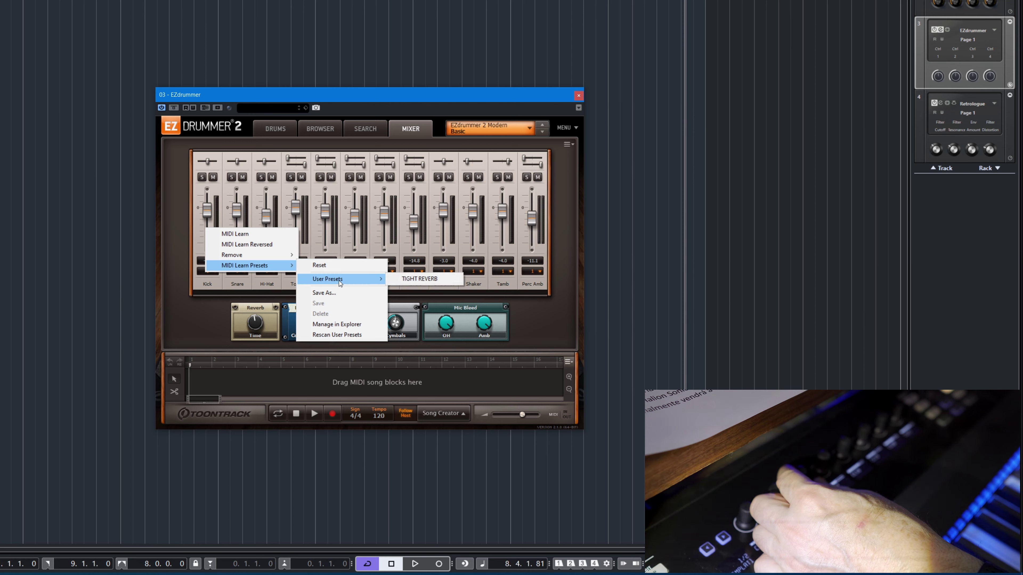
left_click(408, 280)
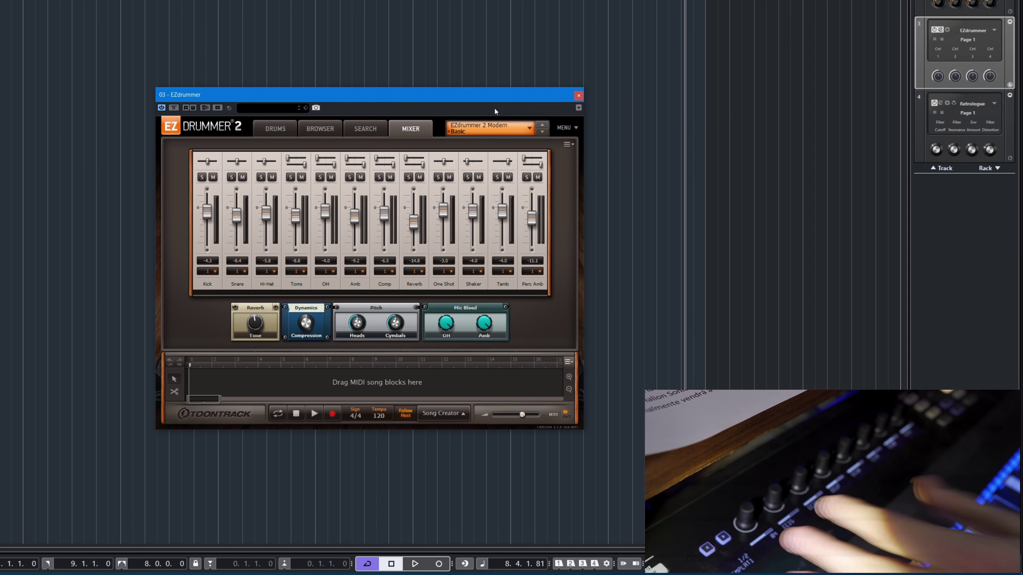
right_click(211, 231)
left_click(171, 210)
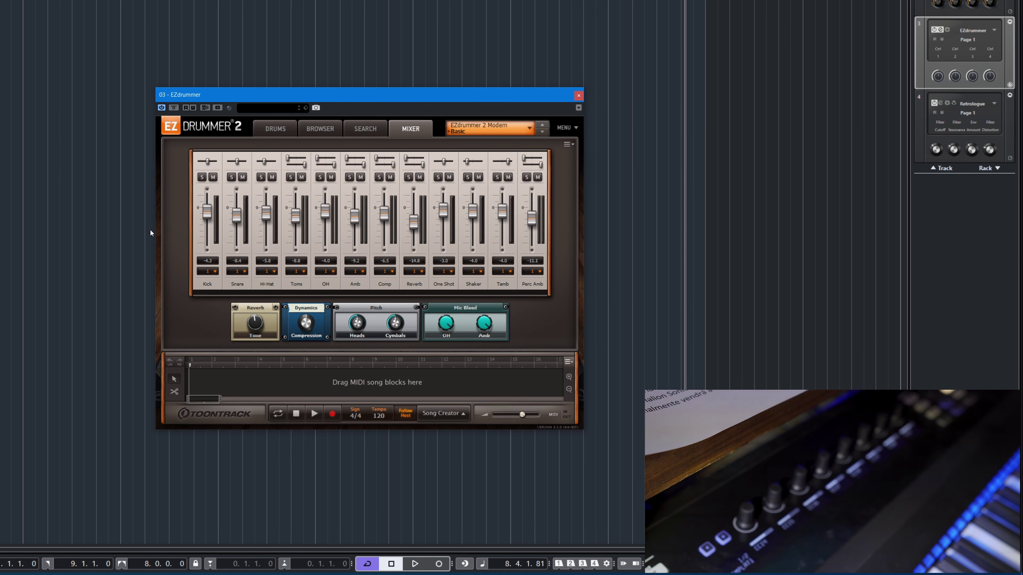
- Switch EZdrummer to the Pop/Rock mixer preset Tight Kit with Reverb and close the instrument window
left_click(523, 128)
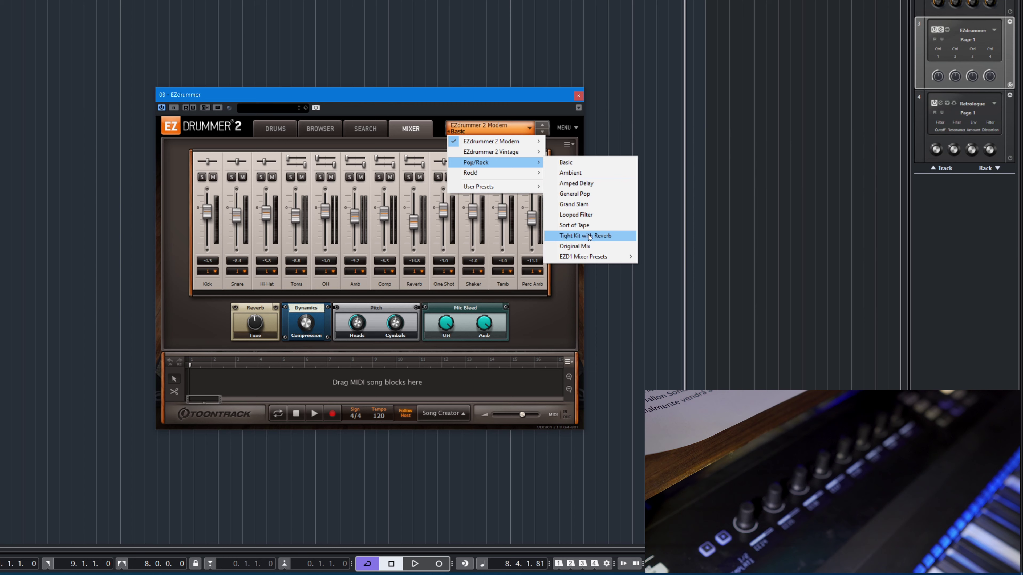
left_click(636, 235)
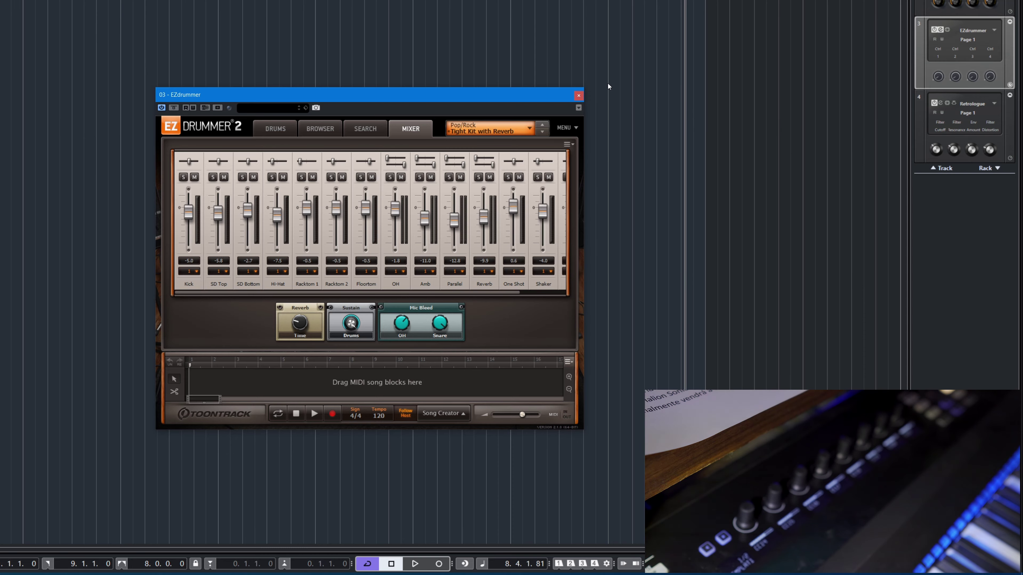
left_click(577, 95)
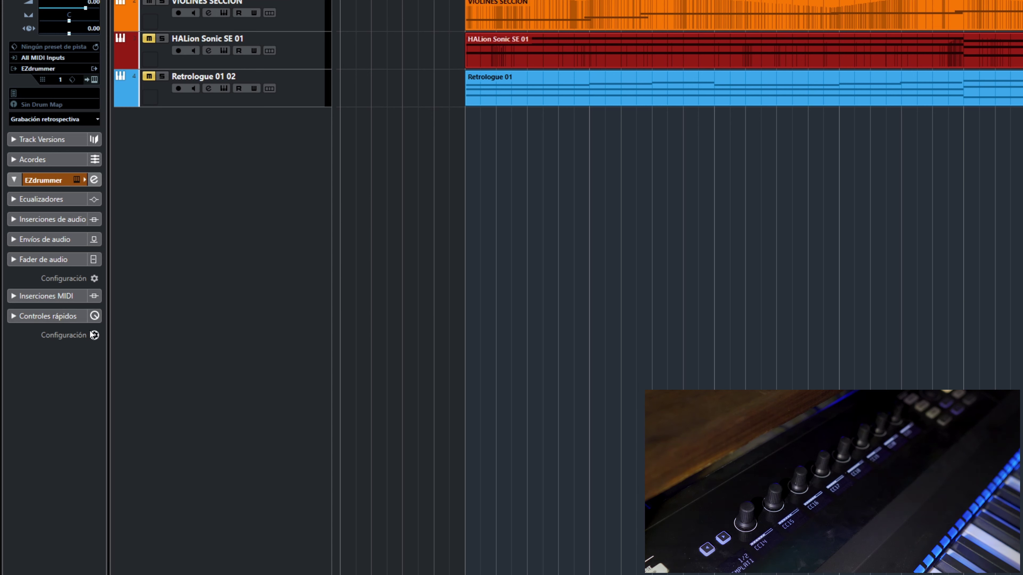
- Expand the EZdrummer track's quick controls and, in the studio setup, set the track quick controls' MIDI input to All MIDI Inputs
left_click(32, 316)
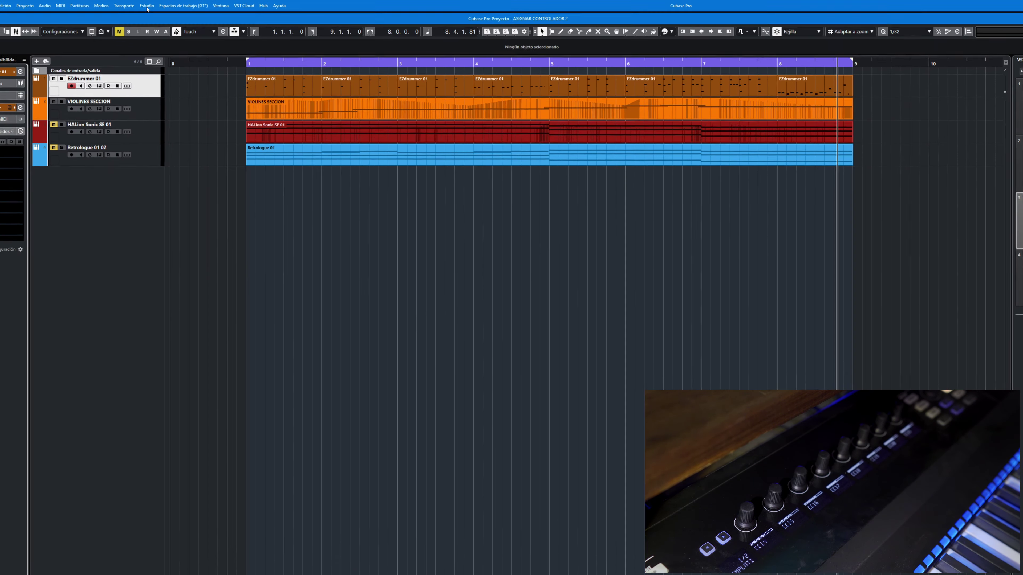
left_click(166, 5)
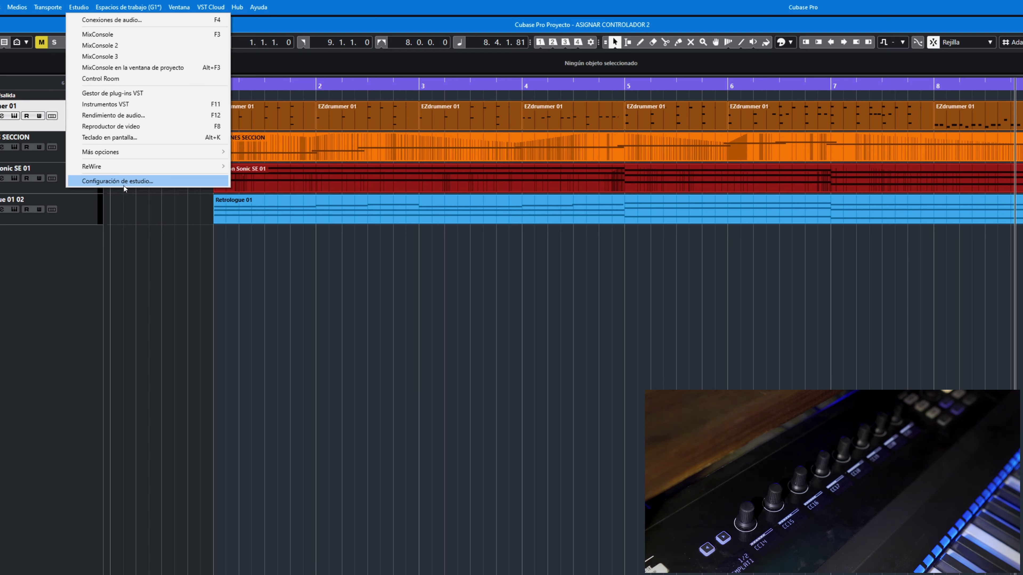
left_click(125, 184)
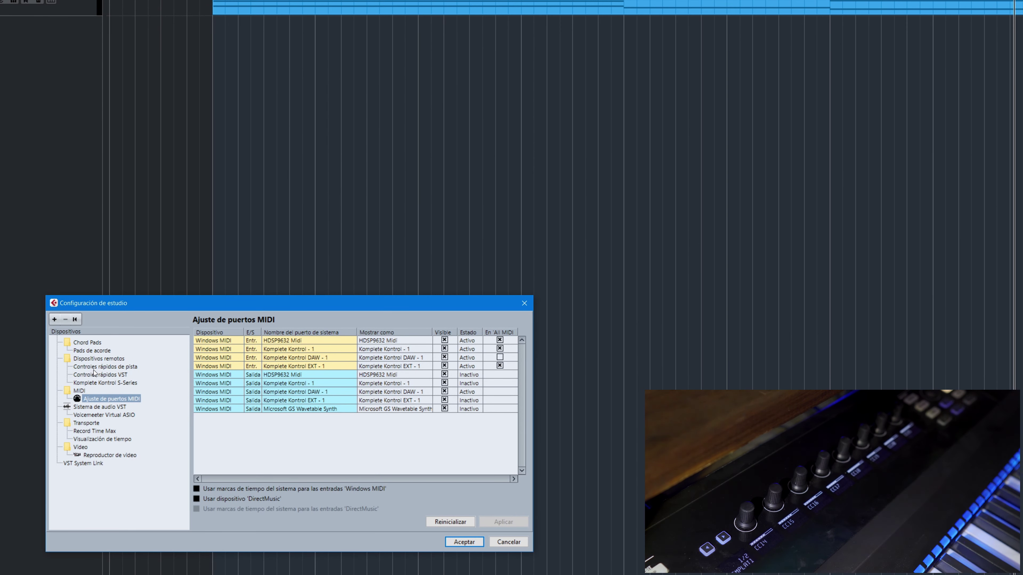
left_click(104, 367)
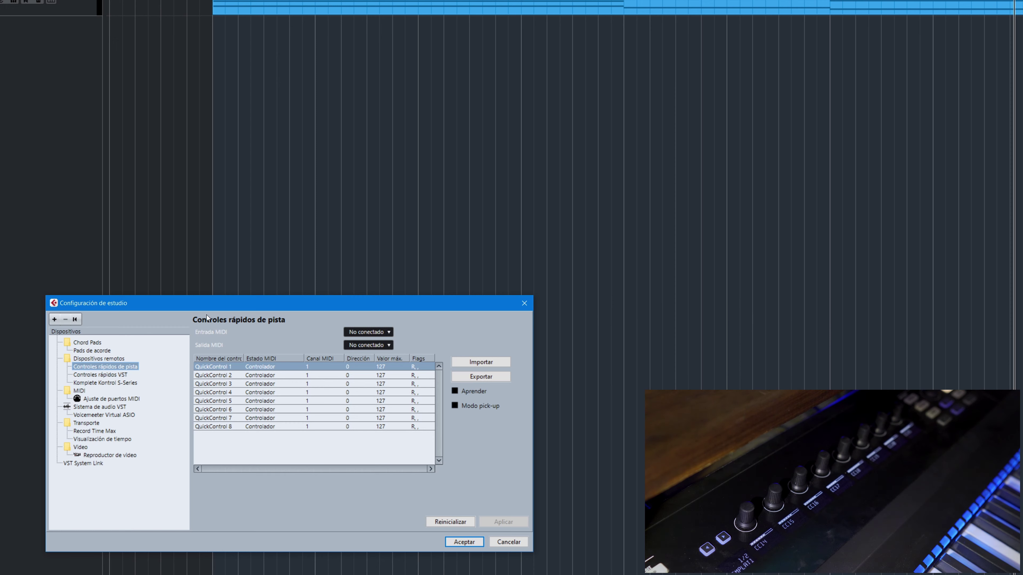
left_click(390, 332)
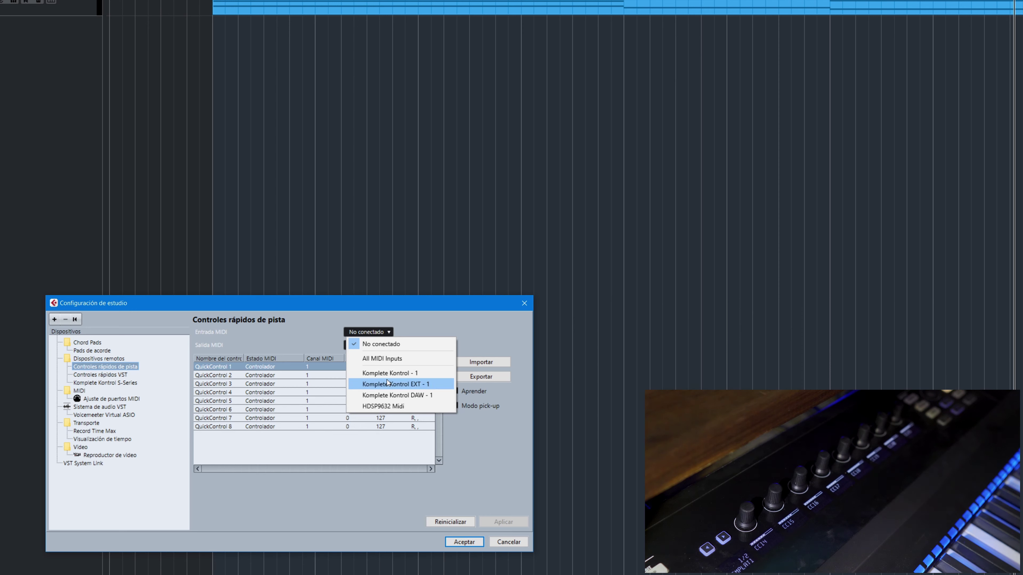
left_click(385, 360)
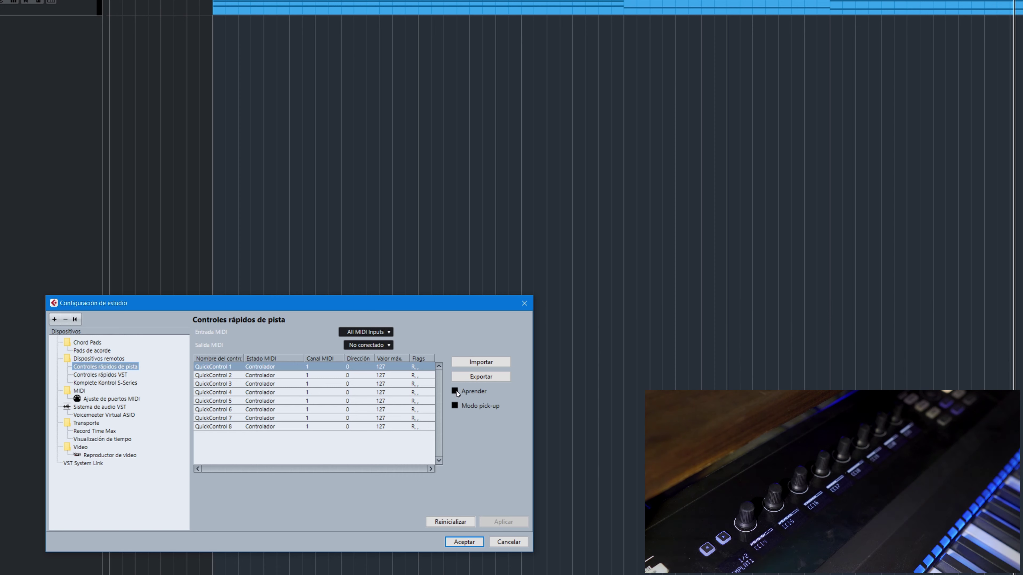
- Learn hardware controllers CC 14 to 21 for the track quick controls QuickControl 1 to 8 and accept the studio setup
left_click(212, 370)
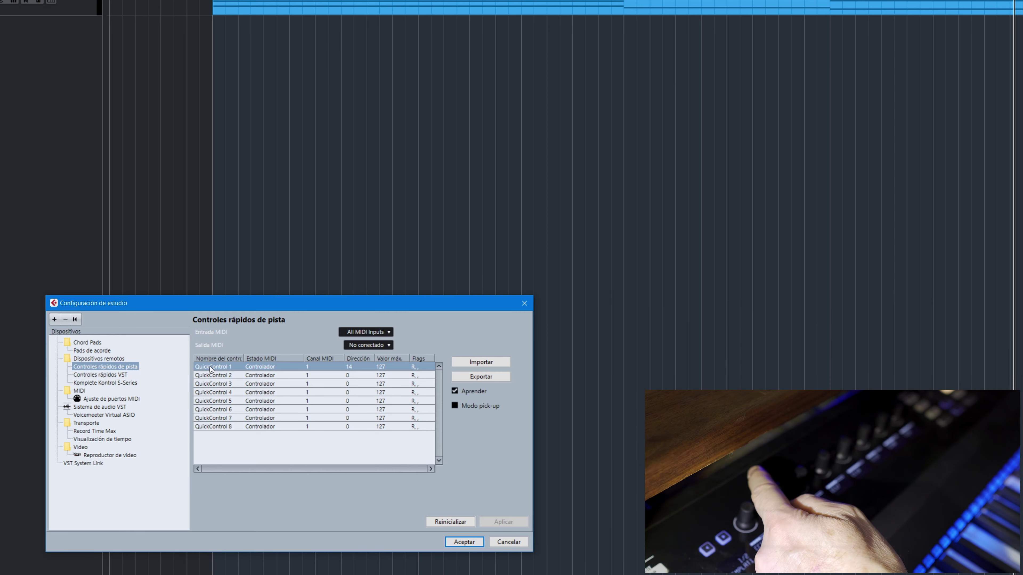
left_click(206, 376)
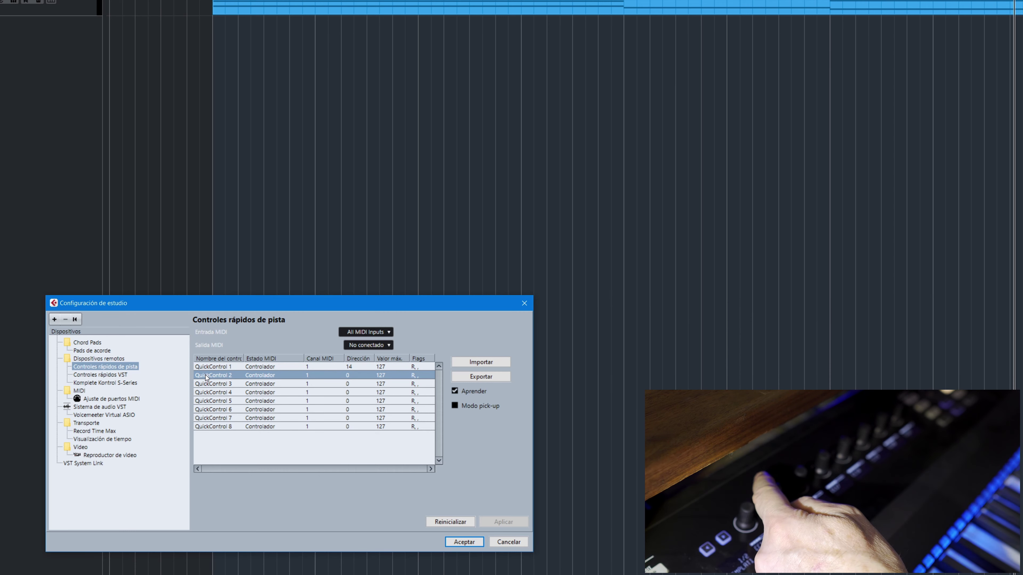
left_click(202, 385)
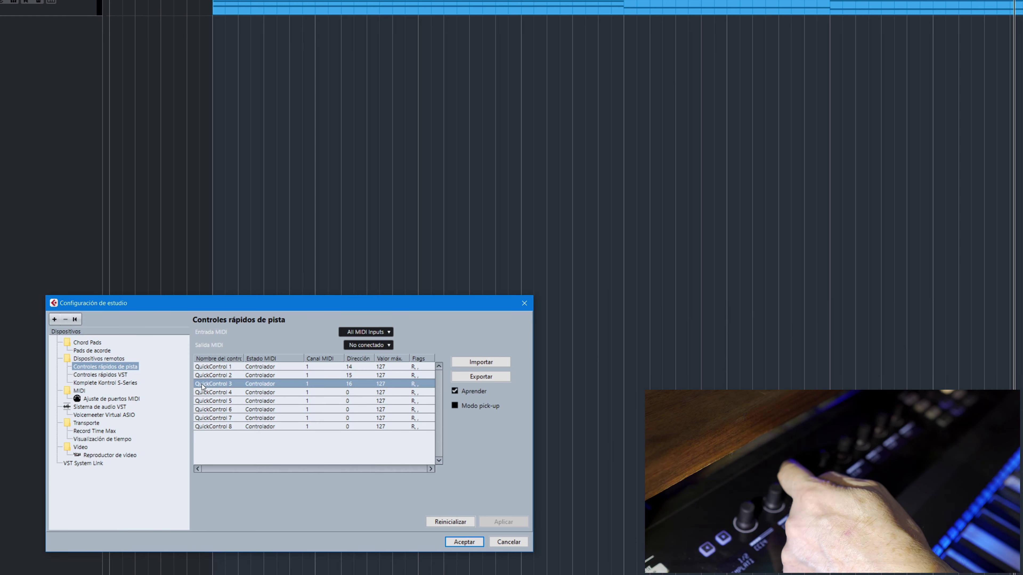
left_click(204, 393)
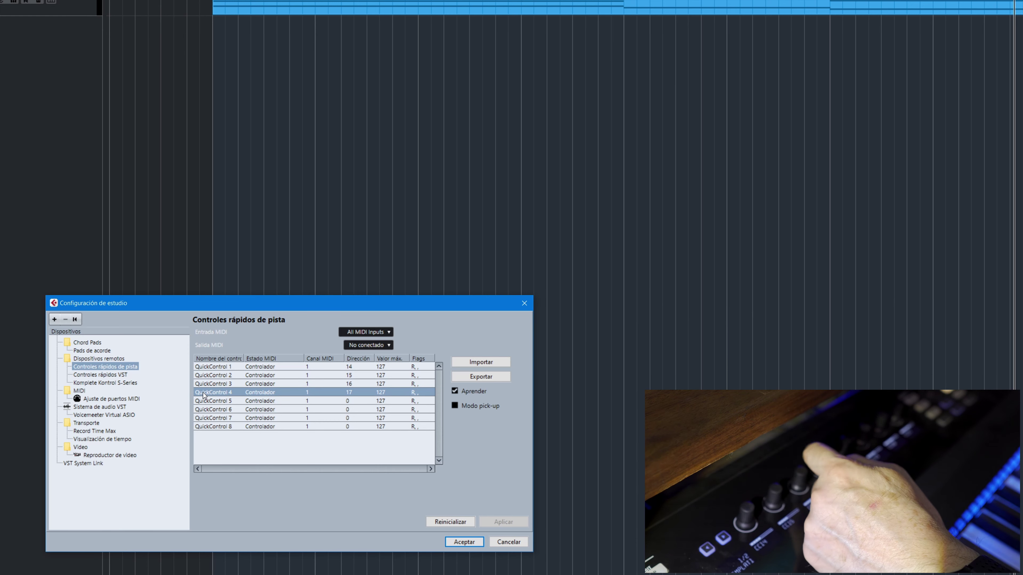
left_click(206, 402)
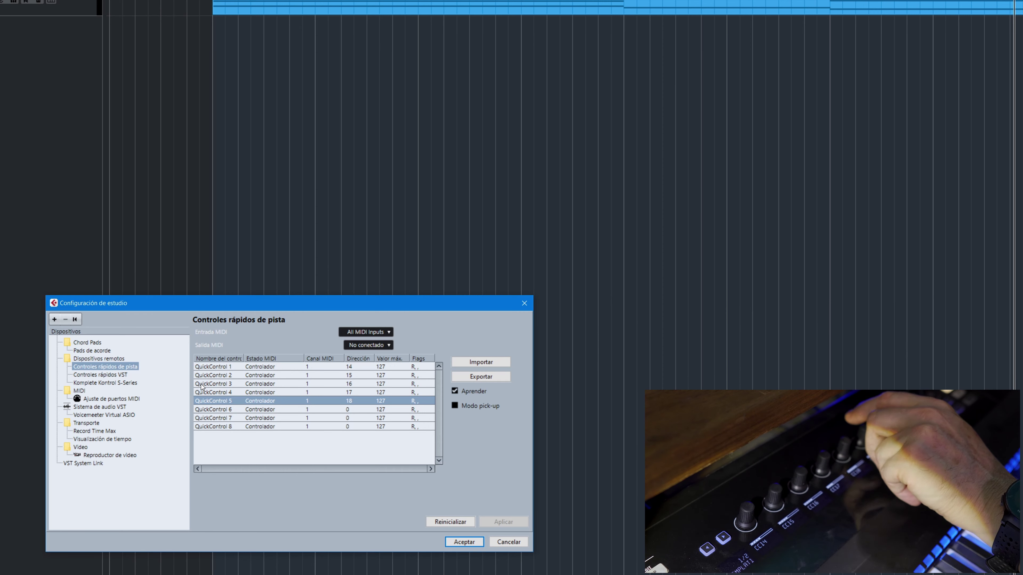
left_click(208, 410)
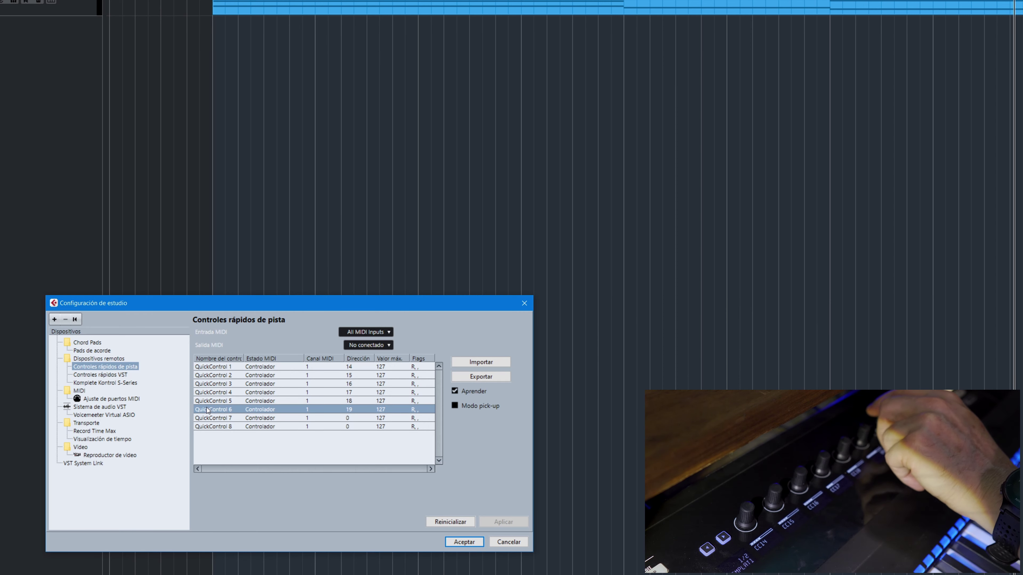
left_click(208, 418)
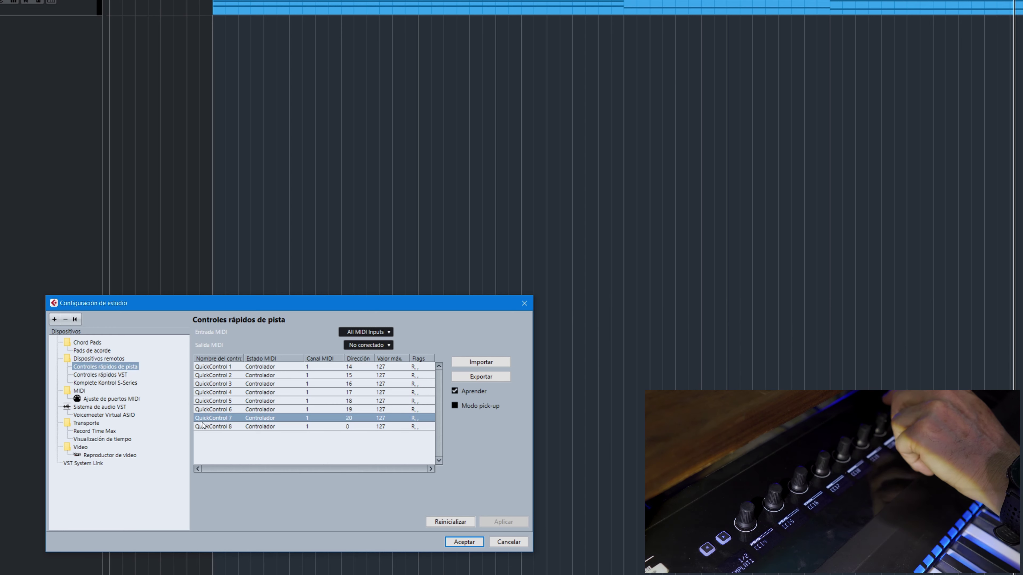
left_click(208, 427)
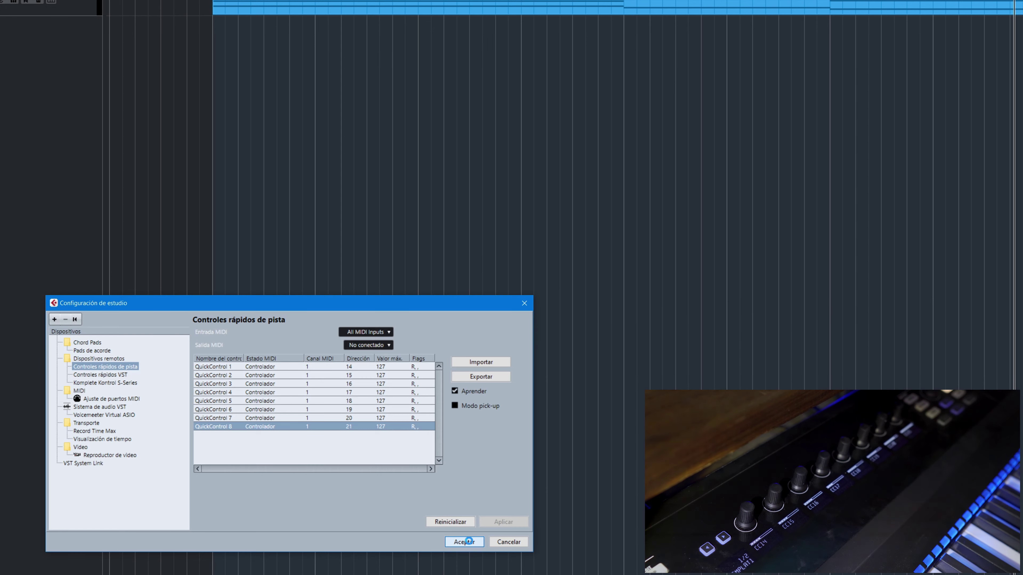
left_click(464, 541)
- Reopen the studio setup and set the VST quick controls' MIDI input to All MIDI Inputs
left_click(78, 9)
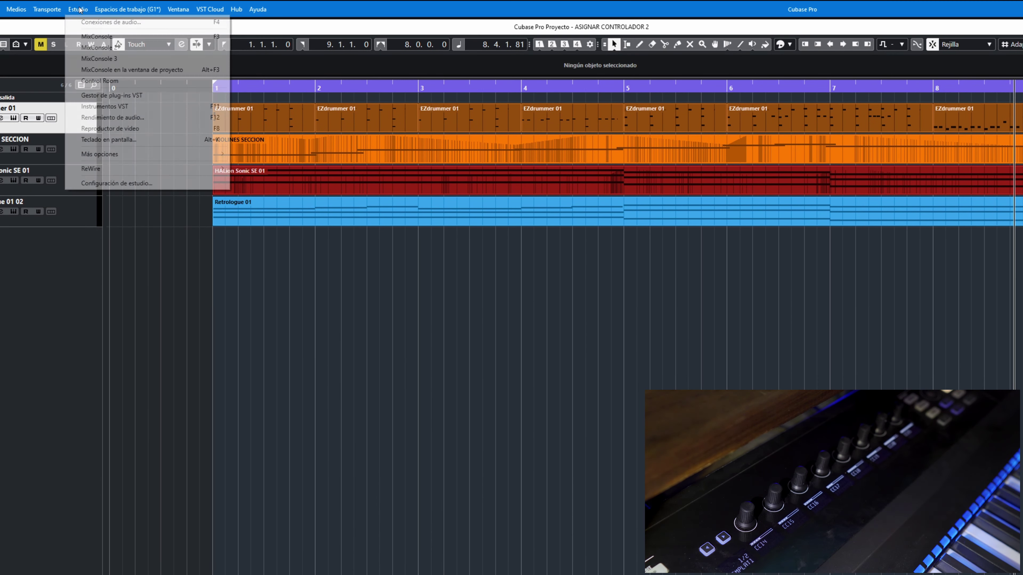
left_click(117, 183)
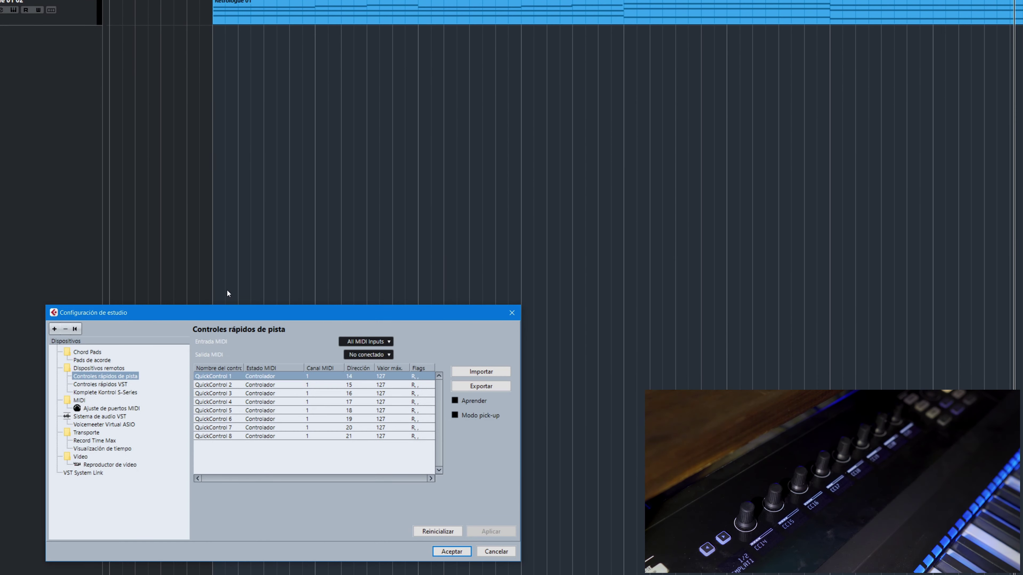
left_click(103, 385)
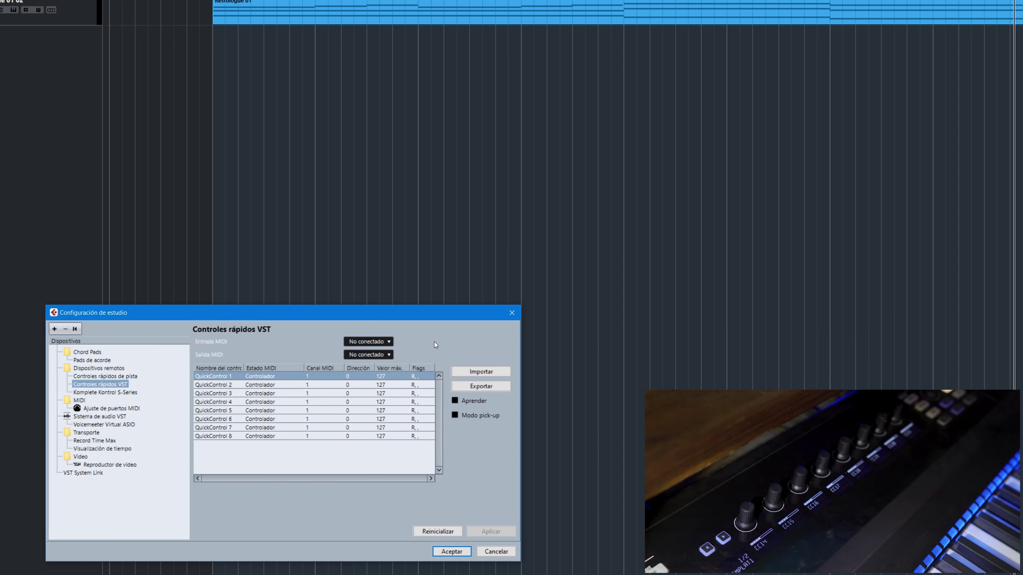
left_click(390, 342)
left_click(389, 370)
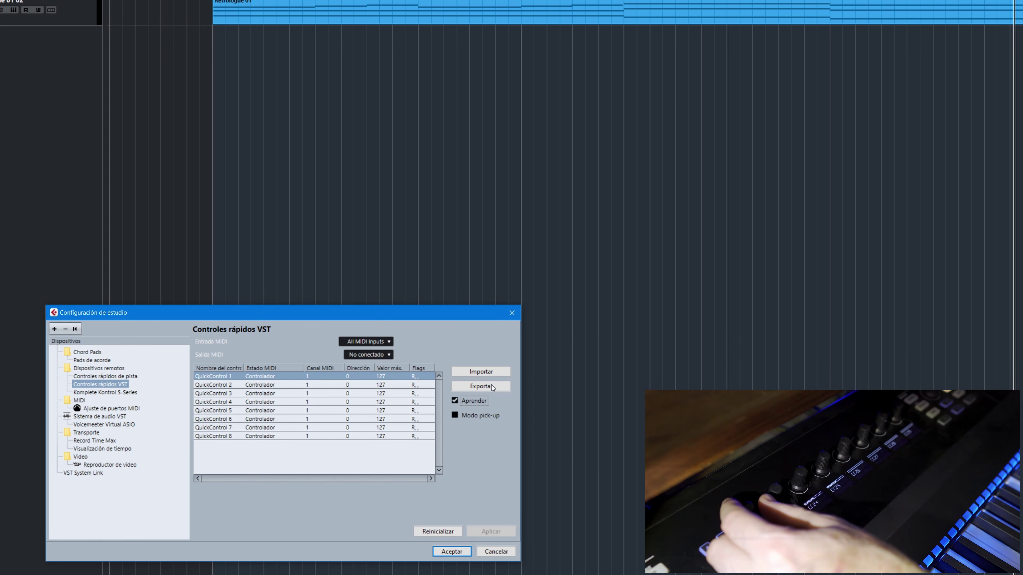
- Learn consecutive hardware controllers, starting at CC 22, for the VST quick controls QuickControl 1 to 8
left_click(205, 377)
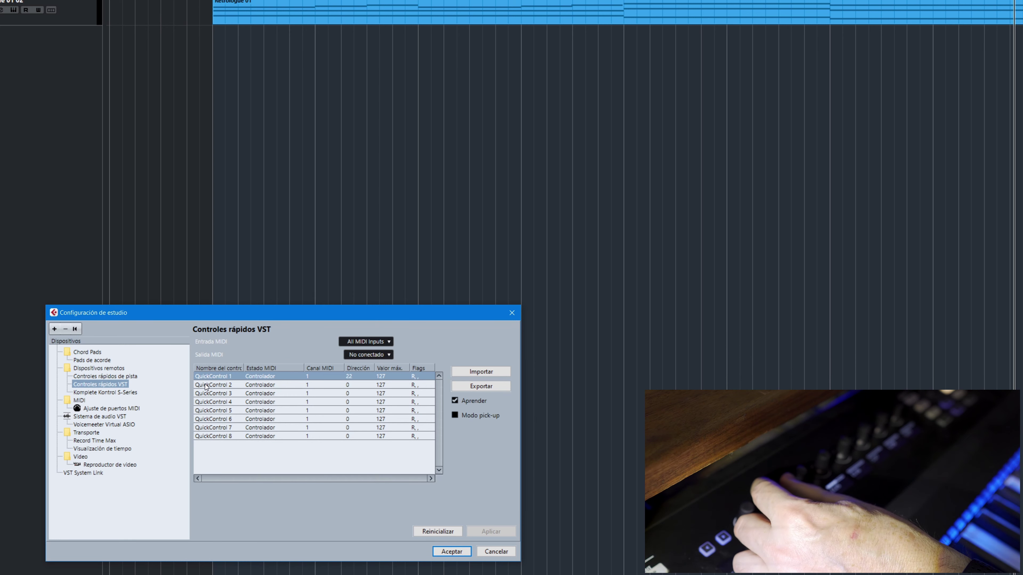
left_click(206, 385)
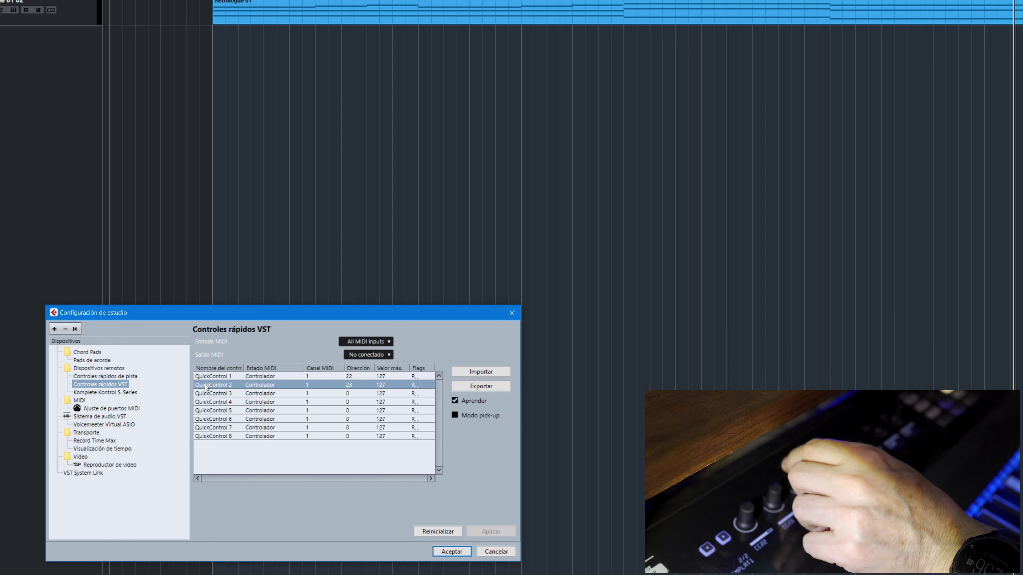
left_click(205, 395)
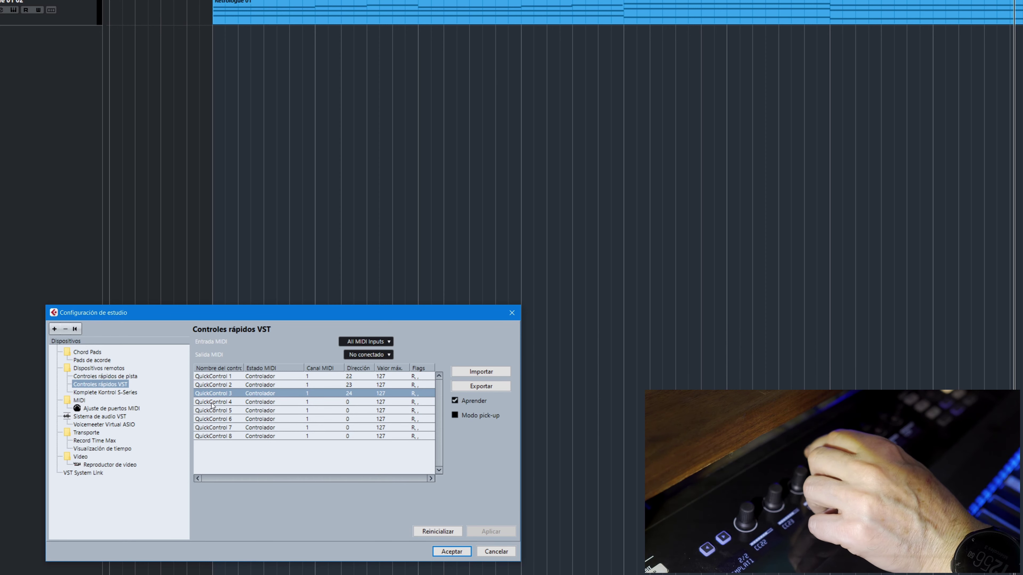
left_click(212, 403)
left_click(216, 411)
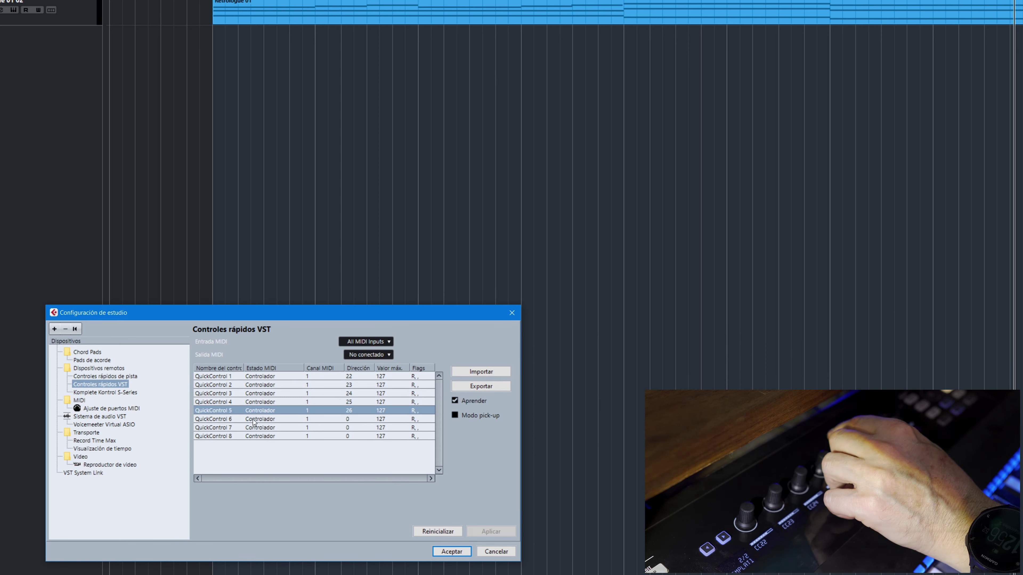
left_click(206, 419)
left_click(214, 428)
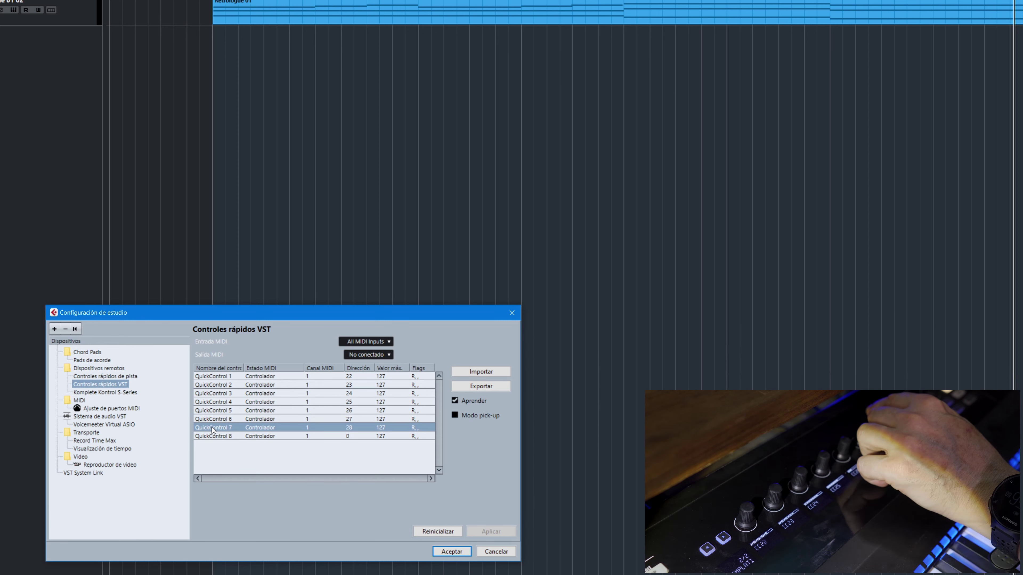
left_click(221, 436)
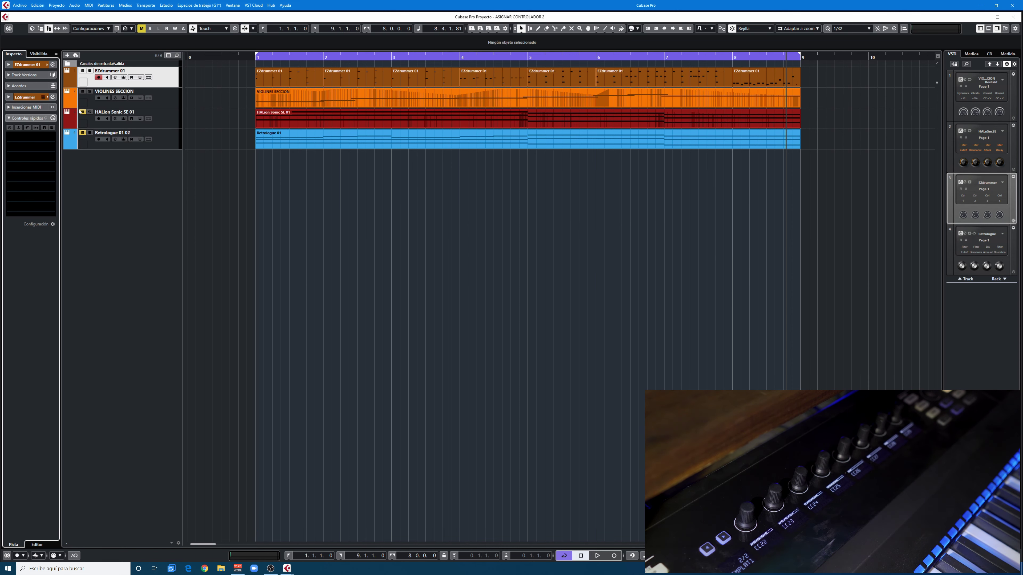
- Mute the VIOLINES SECCION track and open the instrument window of the HALion Sonic SE 01 track
left_click(83, 91)
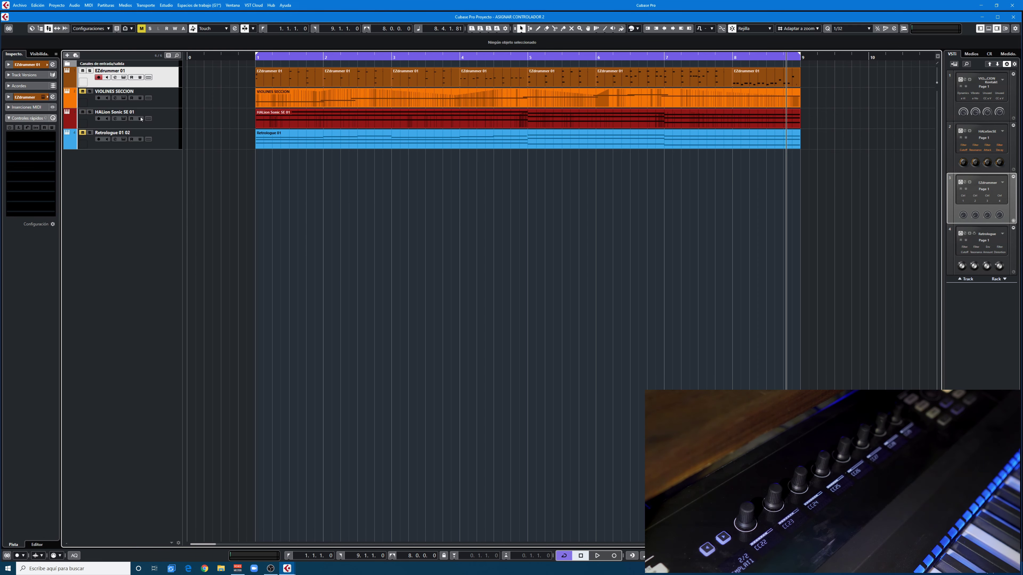
left_click(173, 122)
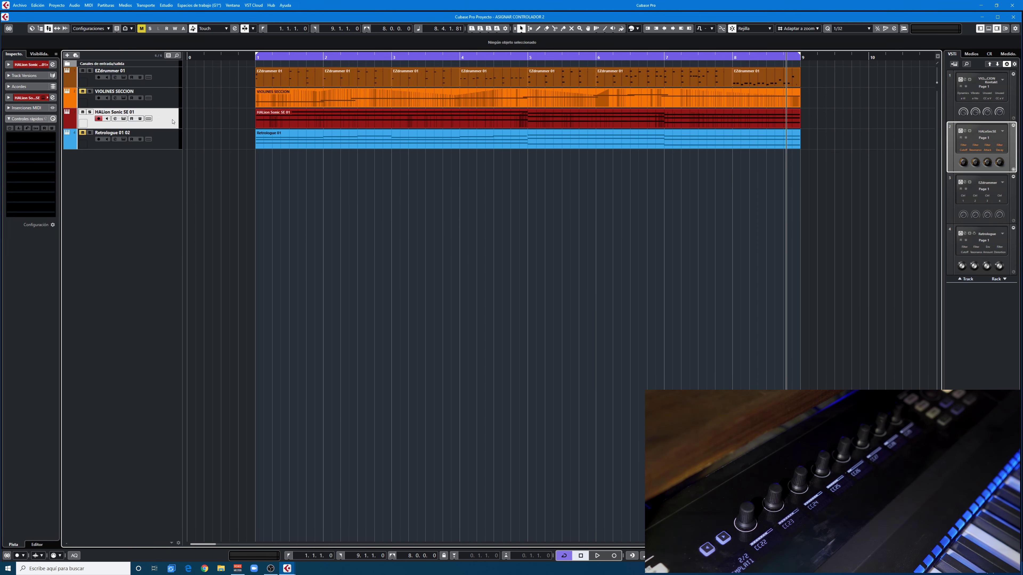
left_click(122, 118)
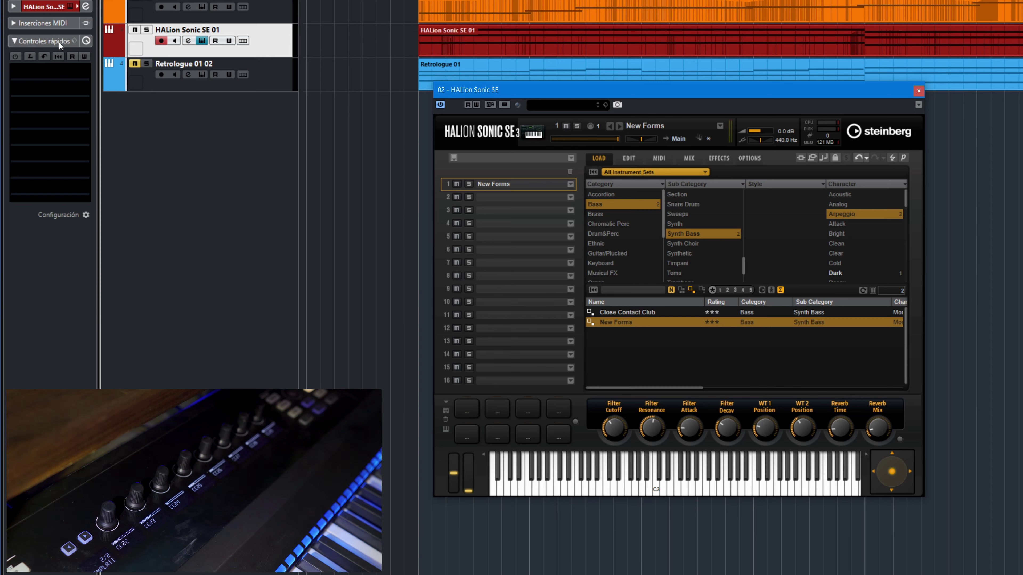
- Try the default quick control assignments on the HALion Sonic SE 01 track and clear them again
left_click(44, 56)
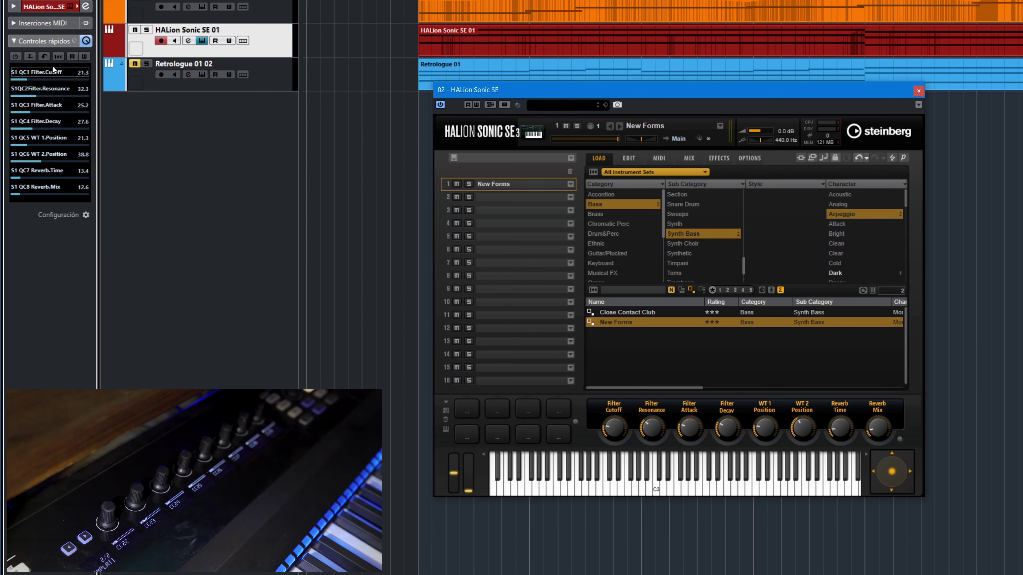
left_click(58, 57)
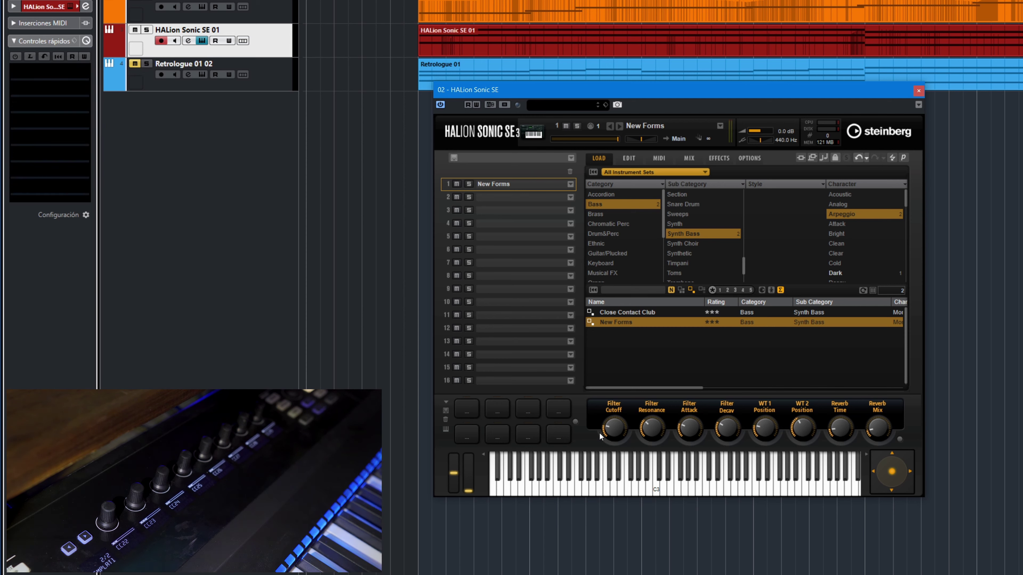
- Try to add HALion Sonic SE's Filter Cutoff to quick control slot 1
right_click(616, 430)
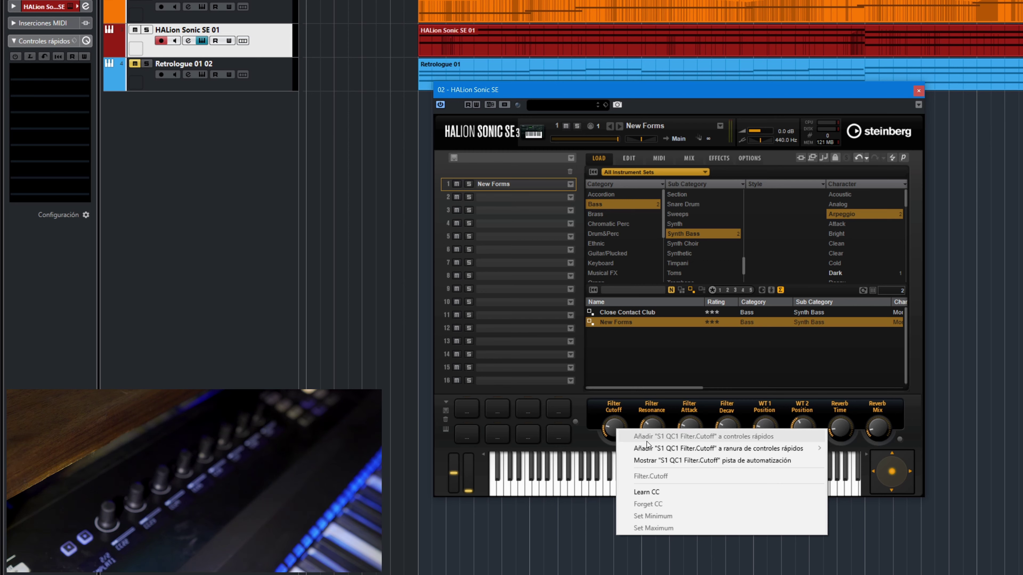
mouse_move(656, 449)
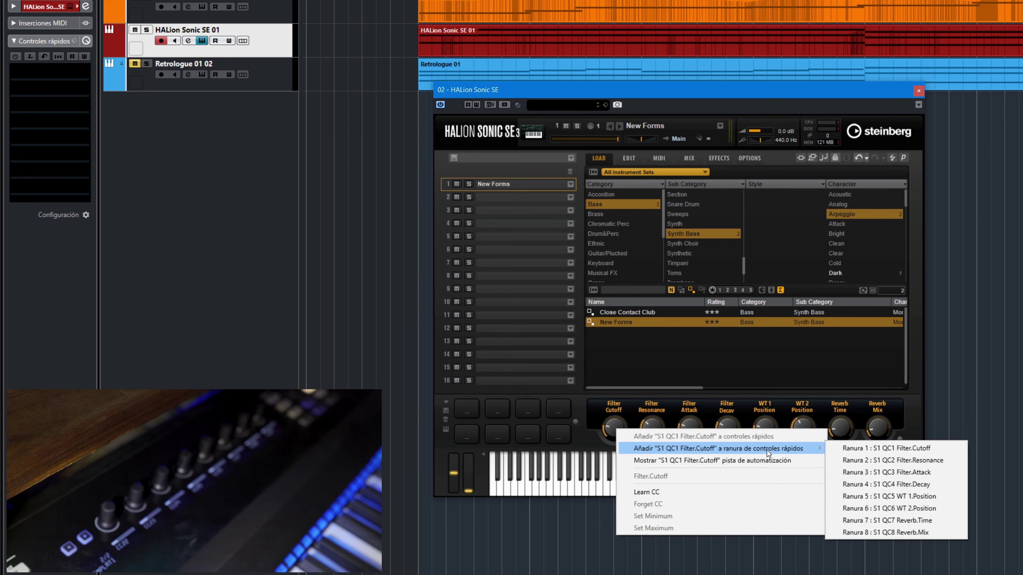
left_click(906, 449)
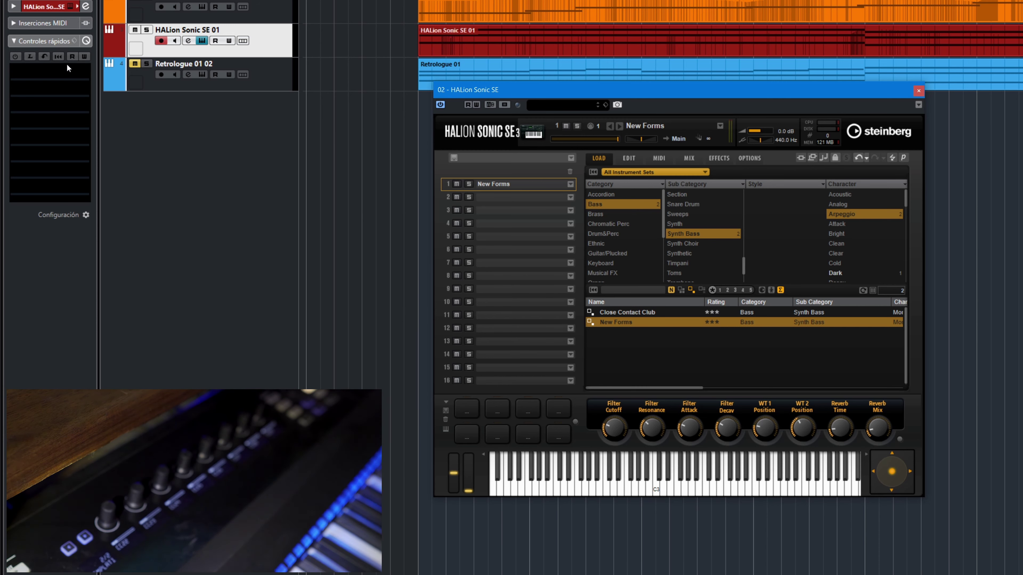
- Load the default quick control assignments for the HALion Sonic SE 01 track and close the instrument window
left_click(44, 57)
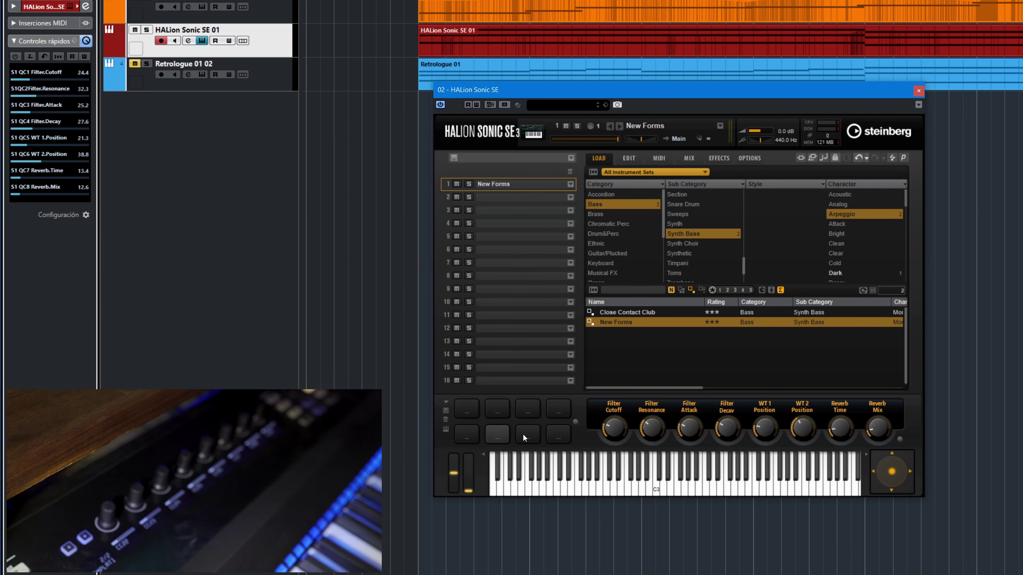
left_click(919, 90)
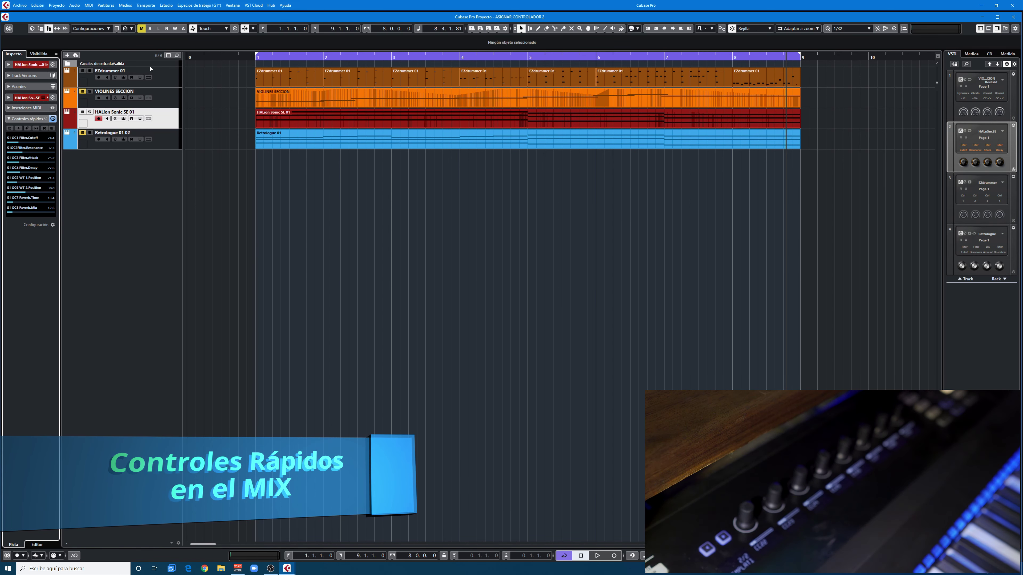
- Switch to the MIX 4K workspace, then show and expand the track quick controls rack in the MixConsole
left_click(199, 6)
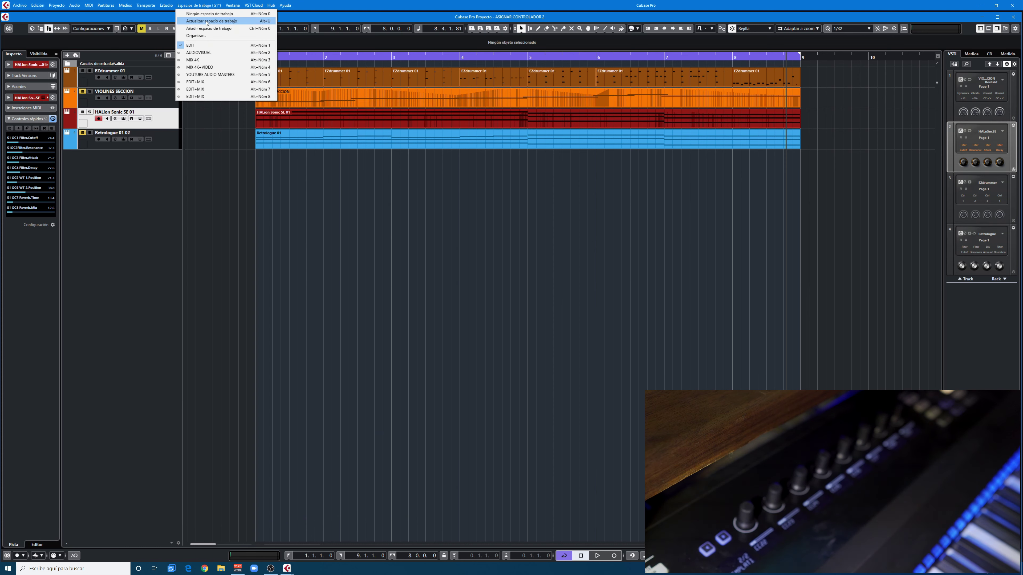
left_click(199, 59)
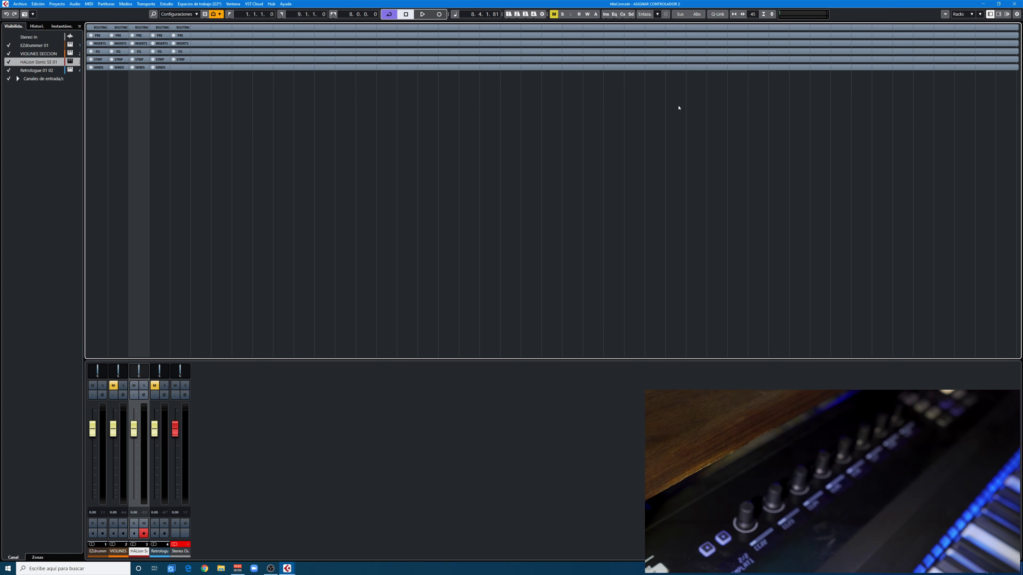
left_click(971, 14)
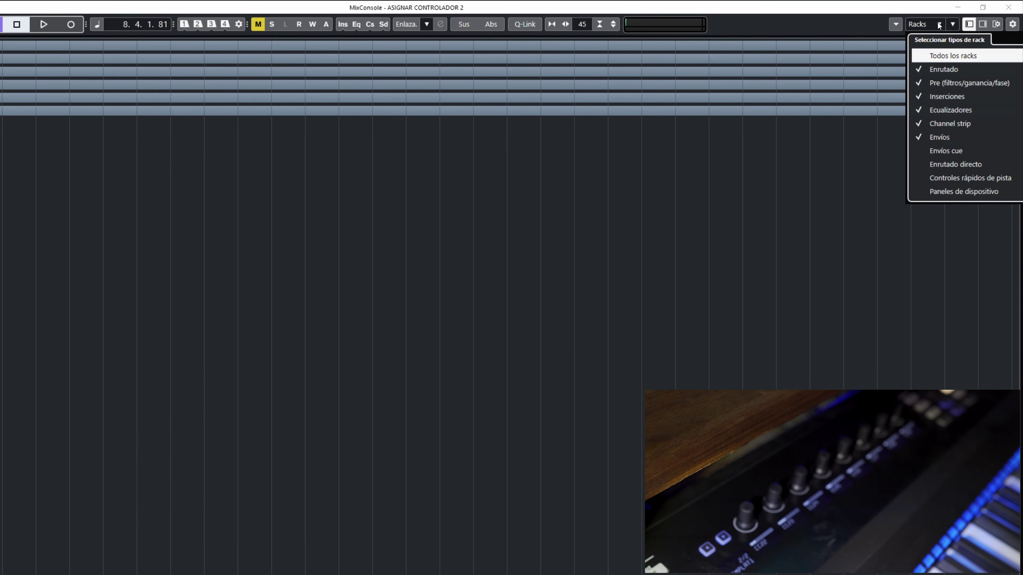
left_click(922, 177)
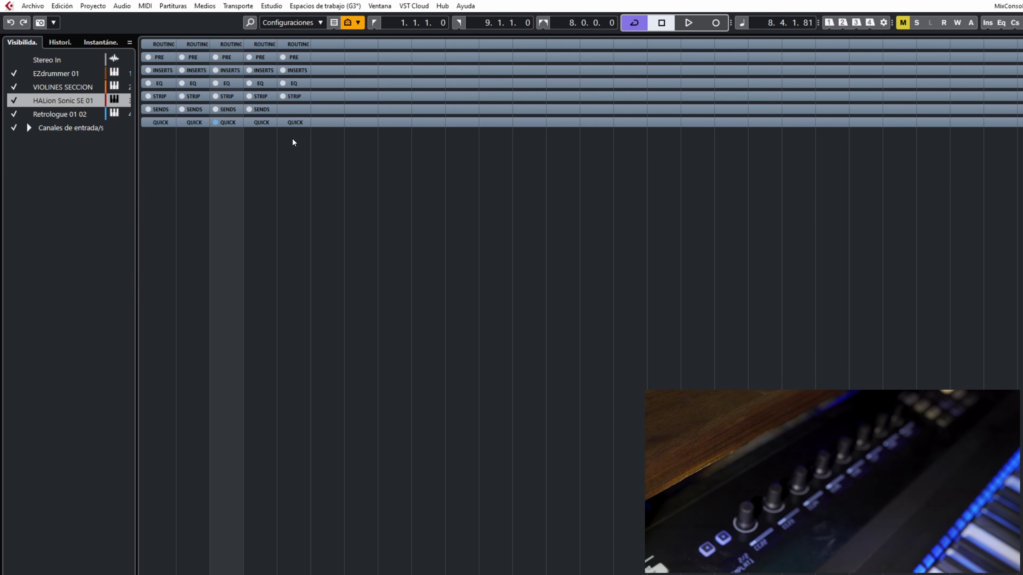
left_click(233, 122)
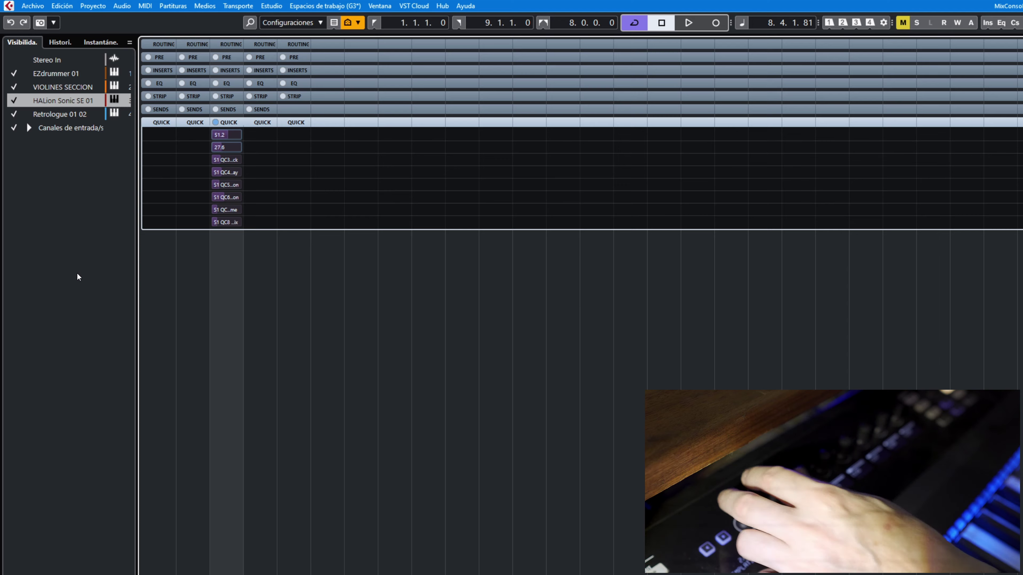
- Return to the EDIT workspace and unmute the Retrologue 01 02 track
key("alt+KP_1")
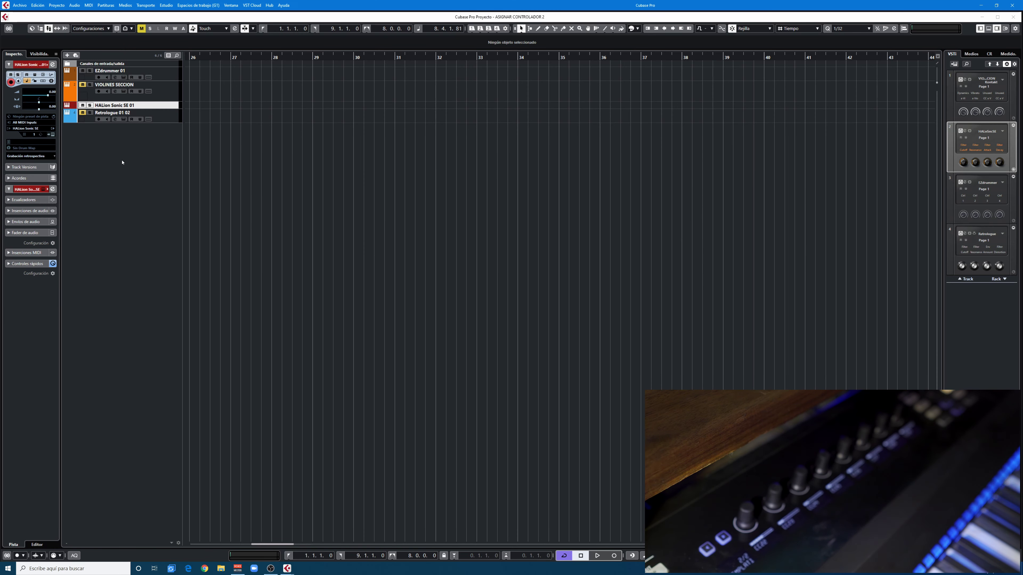
left_click(125, 99)
left_click(87, 124)
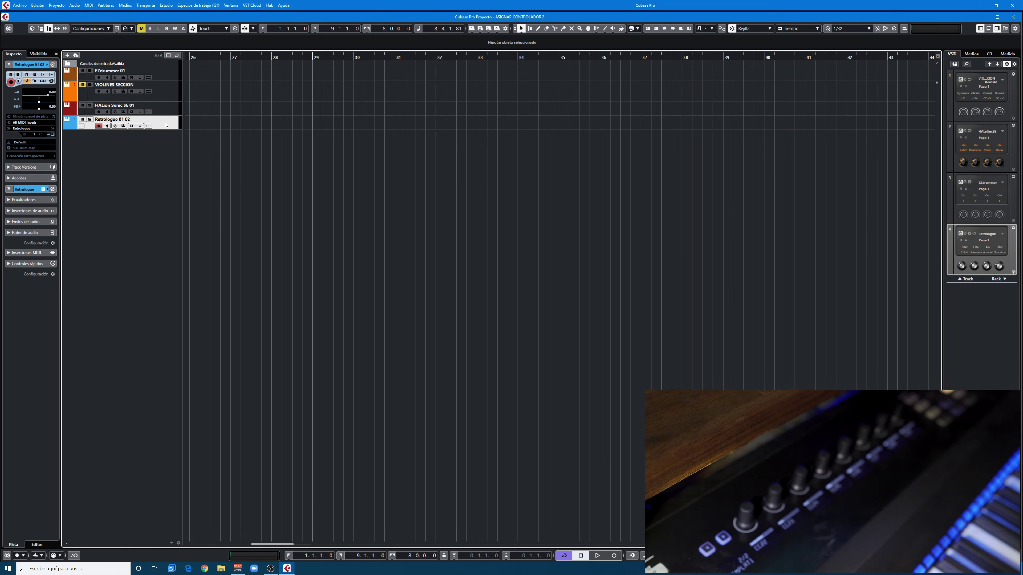
- Open Retrologue's instrument window and load the default quick control assignments for its track
left_click(124, 126)
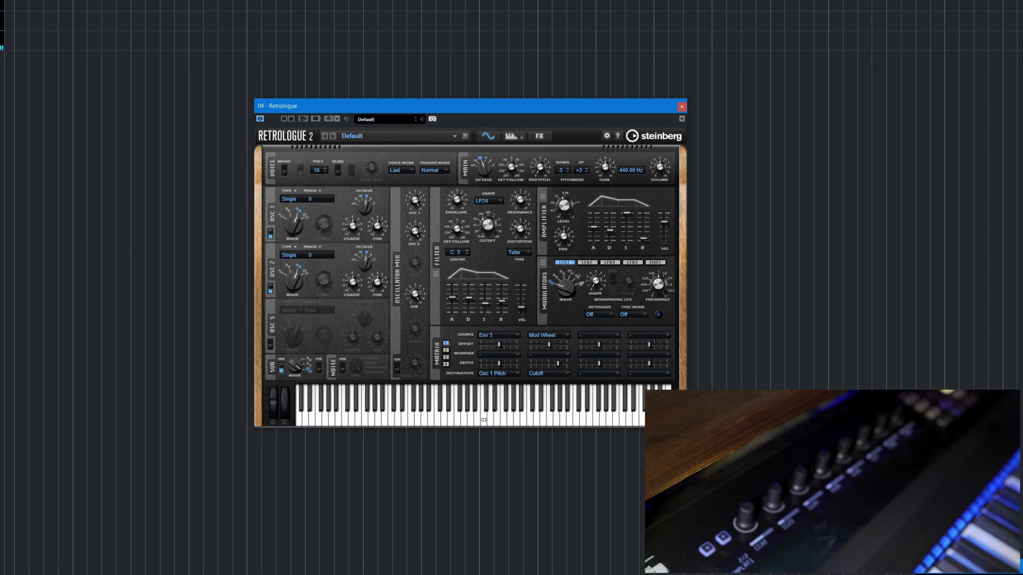
scroll(38, 74, "down", 3)
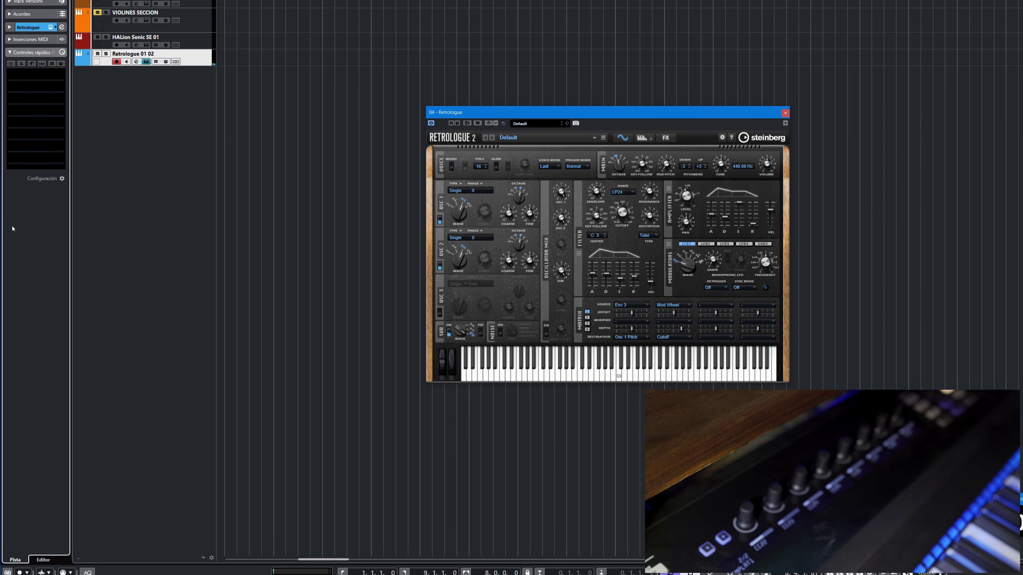
left_click(32, 64)
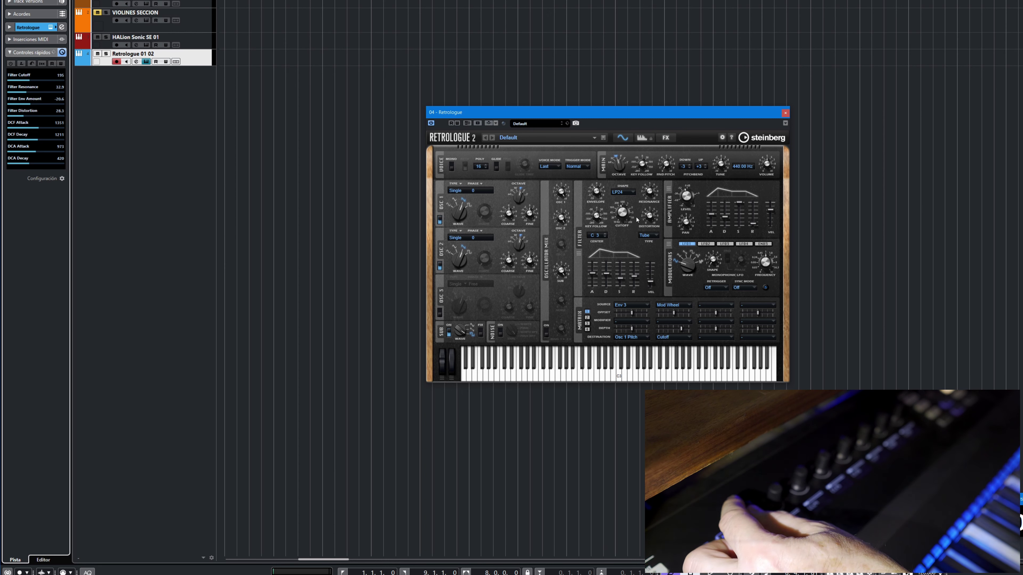
- Check the quick control assignment options for Retrologue's Filter Cutoff knob and dismiss them
right_click(623, 212)
mouse_move(661, 228)
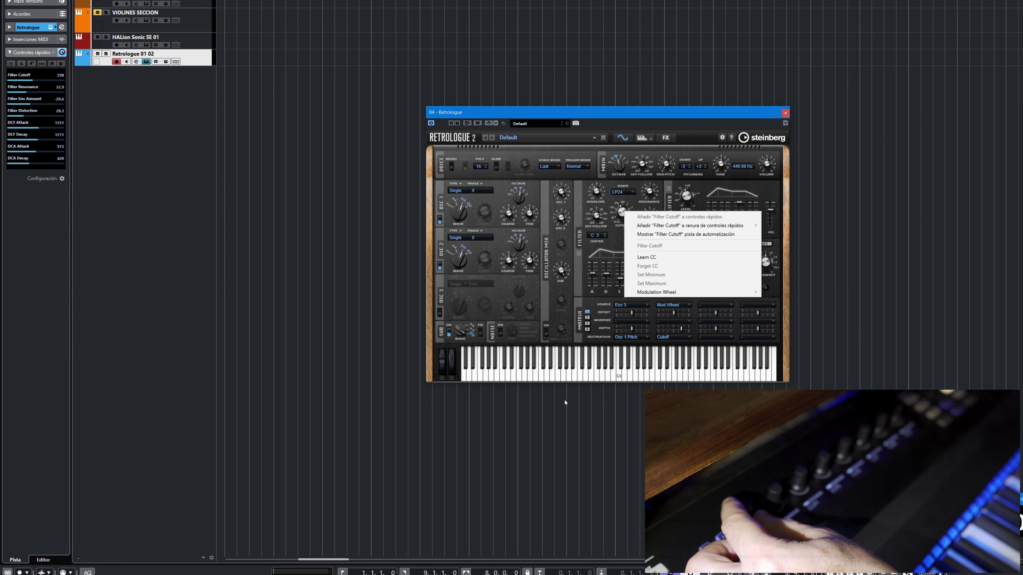
left_click(960, 263)
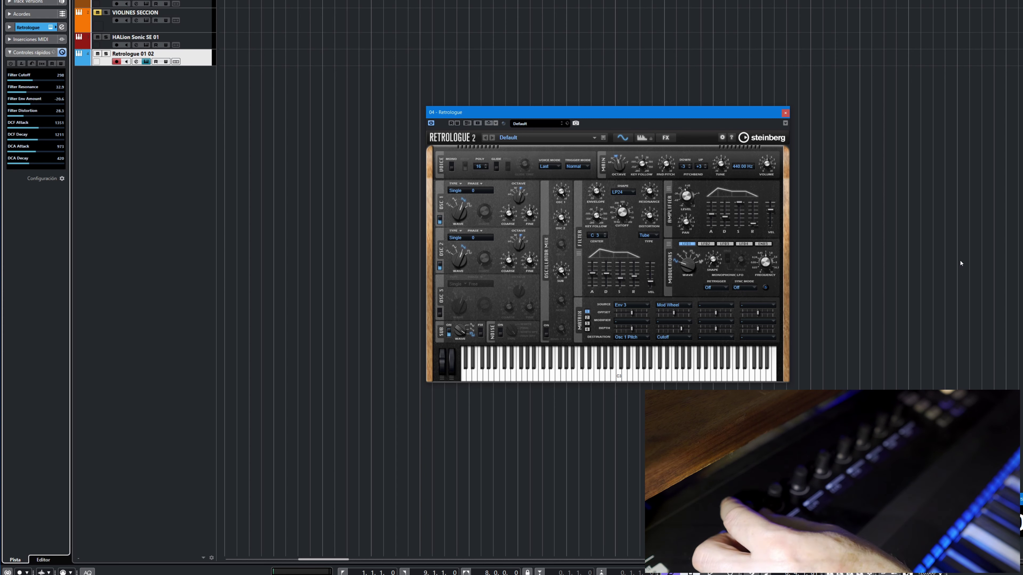